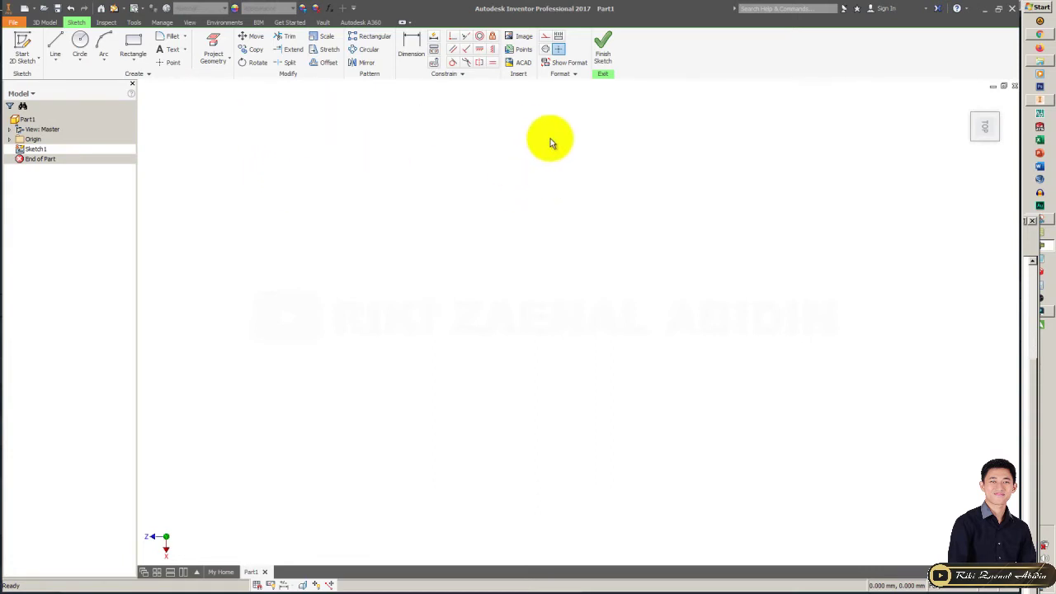
Draw a centre-point circle with a 50 mm diameter
left_click(466, 130)
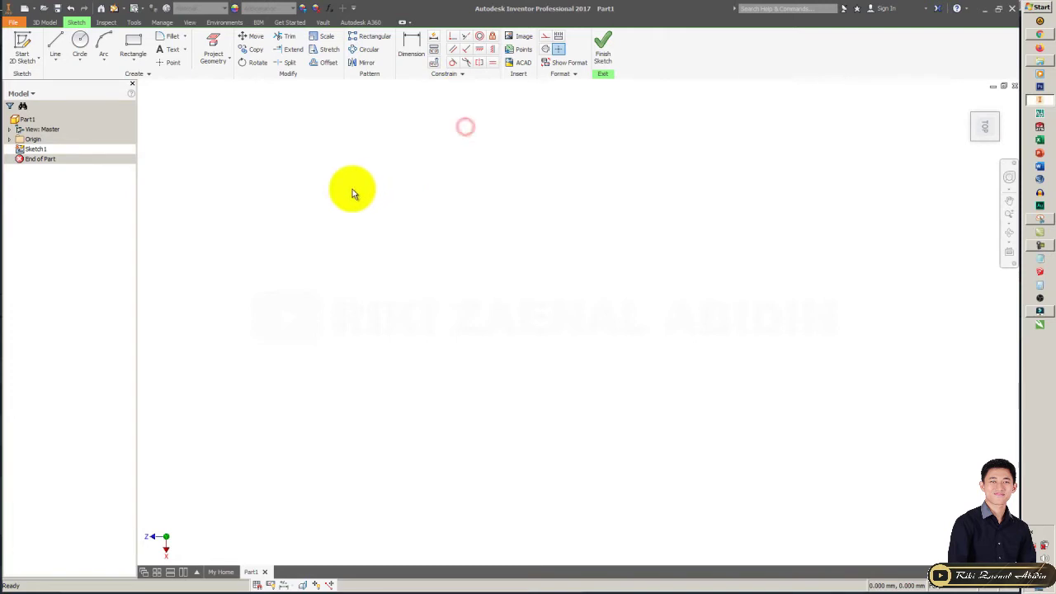
left_click(218, 161)
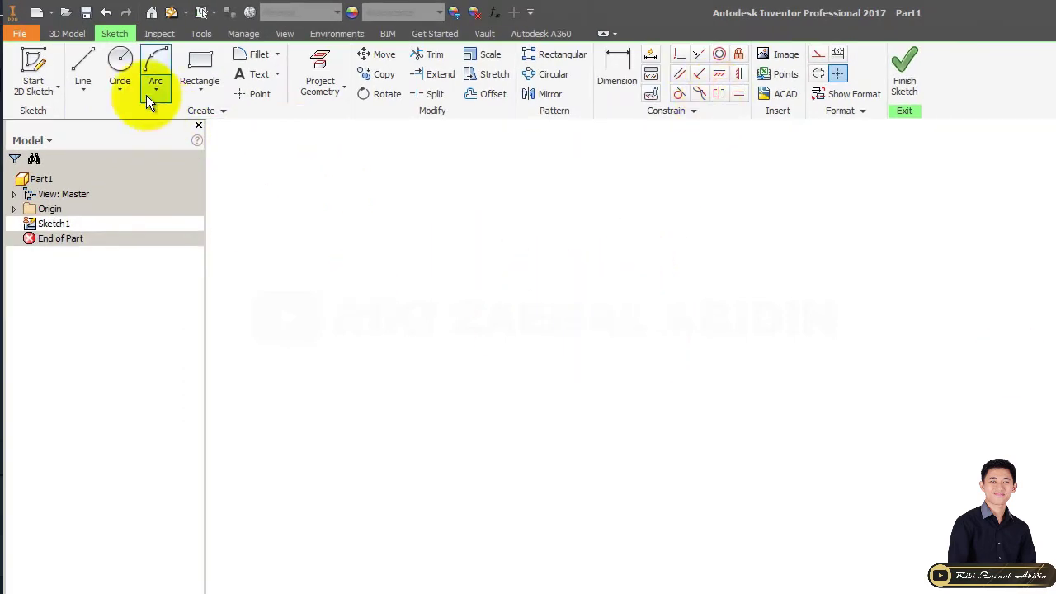
left_click(88, 86)
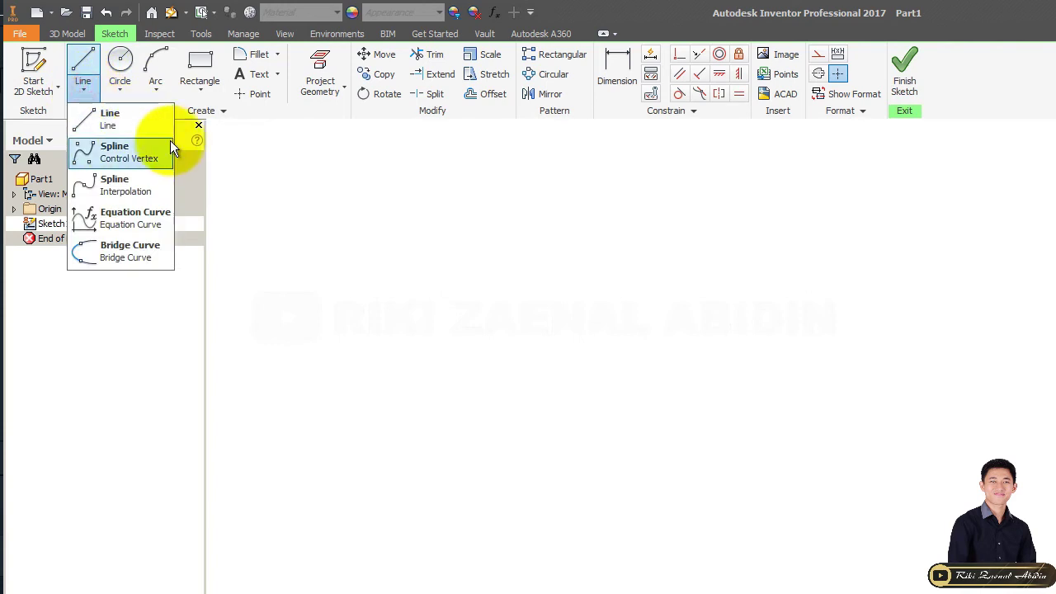
left_click(116, 80)
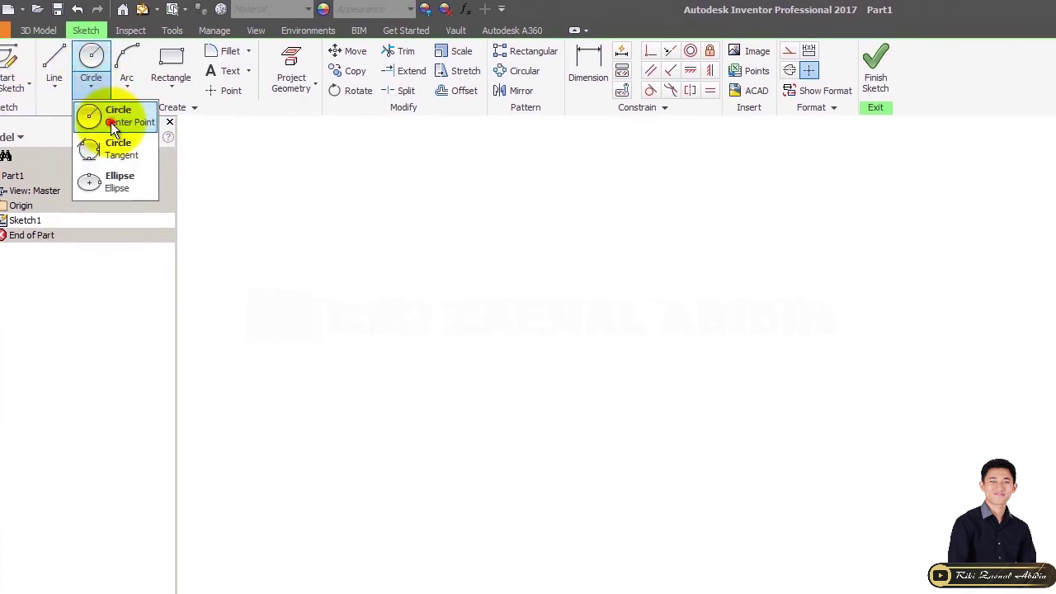
left_click(137, 122)
left_click(412, 334)
type("50")
key("Return")
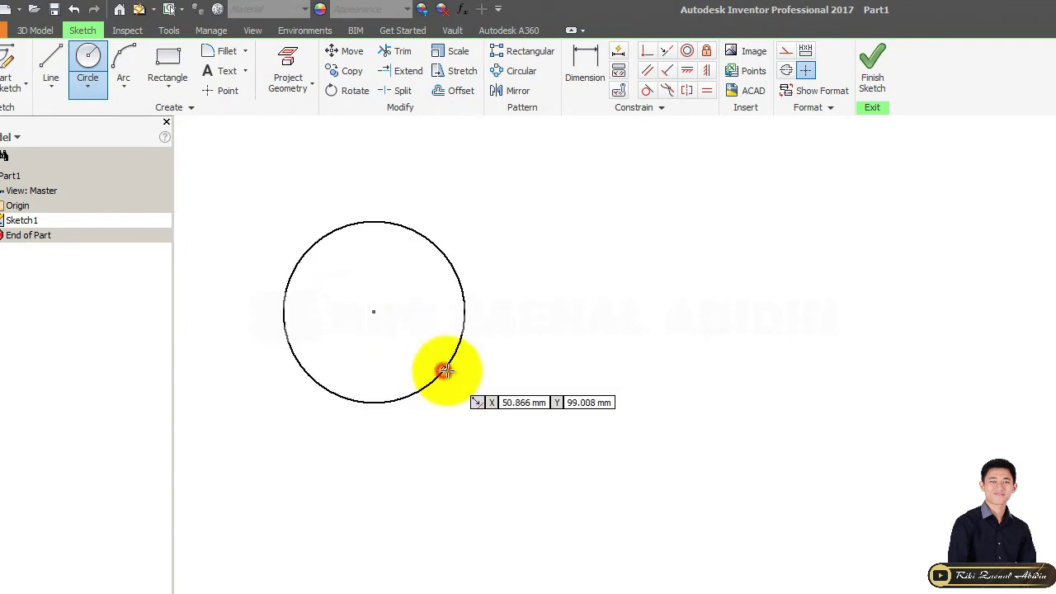
Draw a second, smaller circle below and left of the first, then enlarge it
left_click(89, 56)
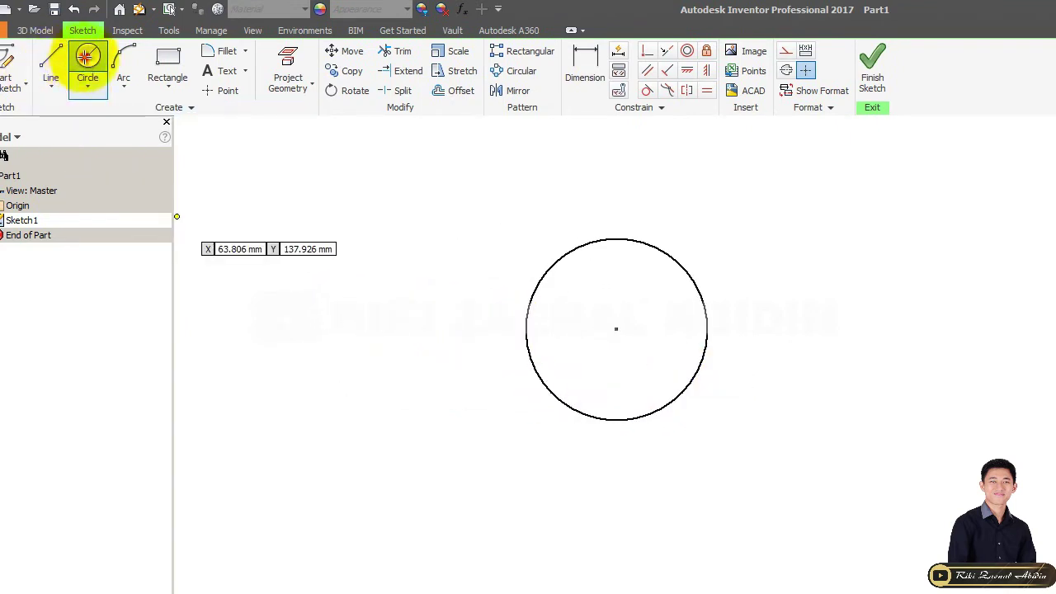
left_click(611, 519)
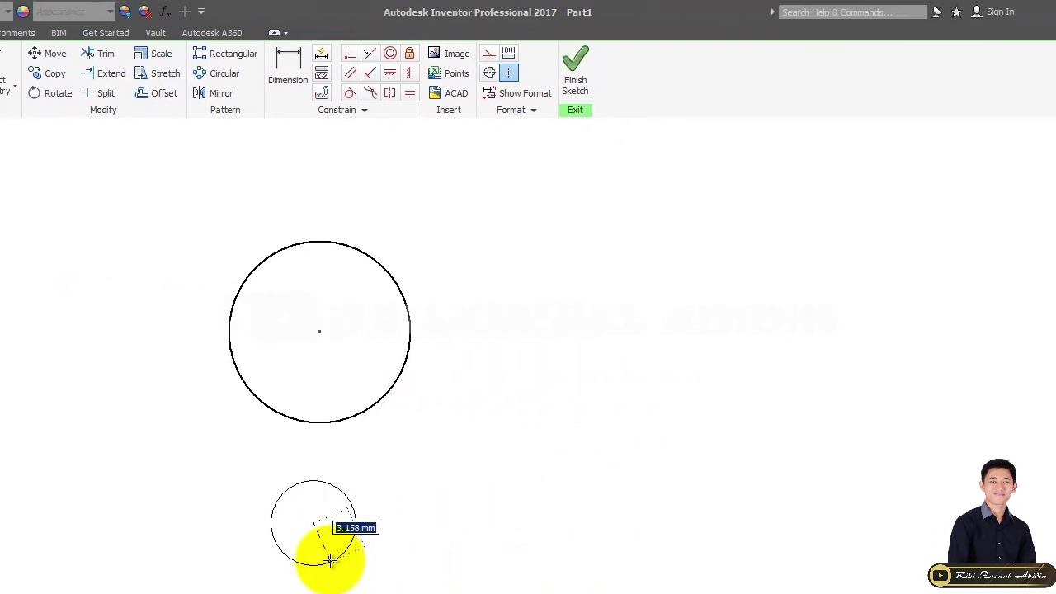
left_click(246, 560)
left_click_drag(228, 524, 84, 477)
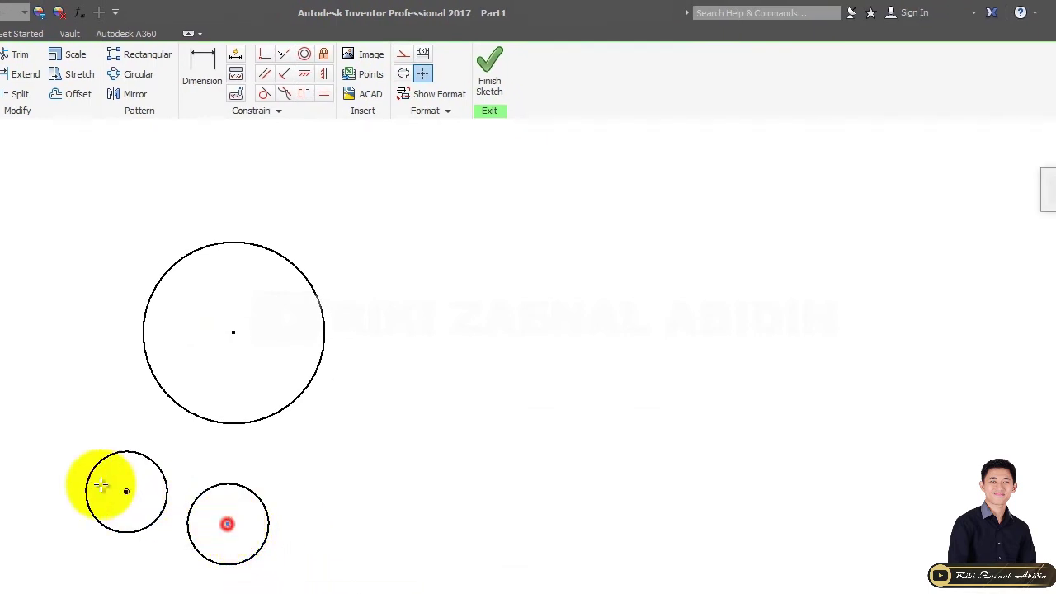
middle_click_drag(186, 473, 81, 492)
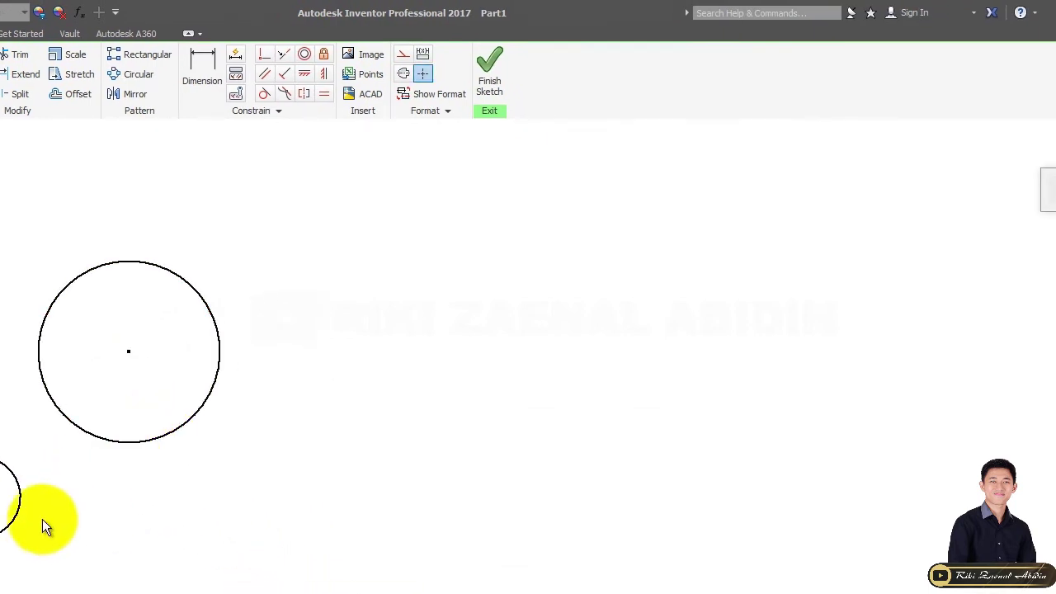
left_click_drag(28, 547, 33, 542)
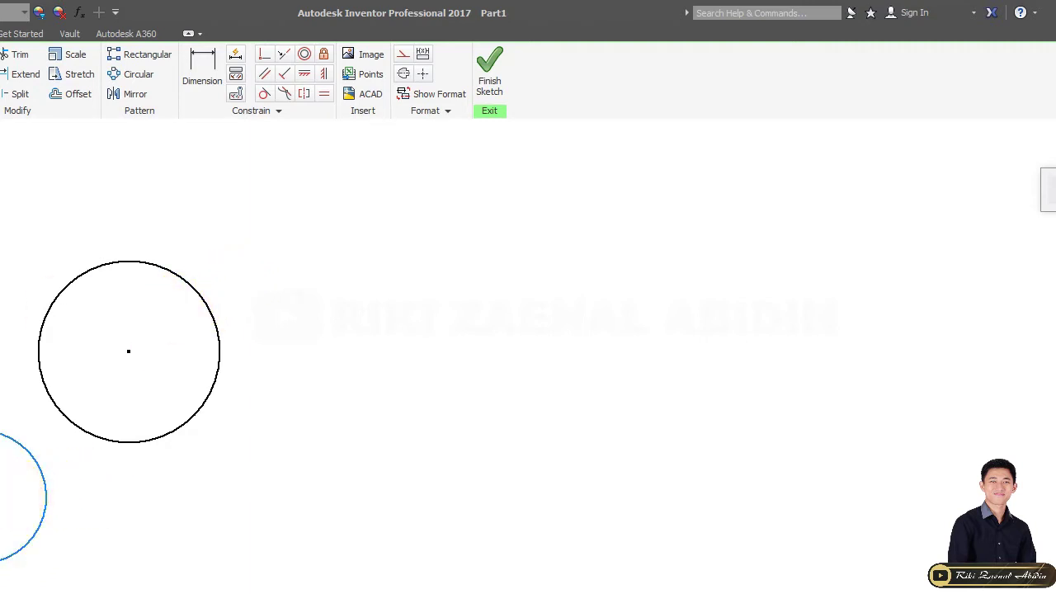
Apply a Concentric constraint between the large circle and the lower-left circle, redoing it after an undo
left_click(305, 56)
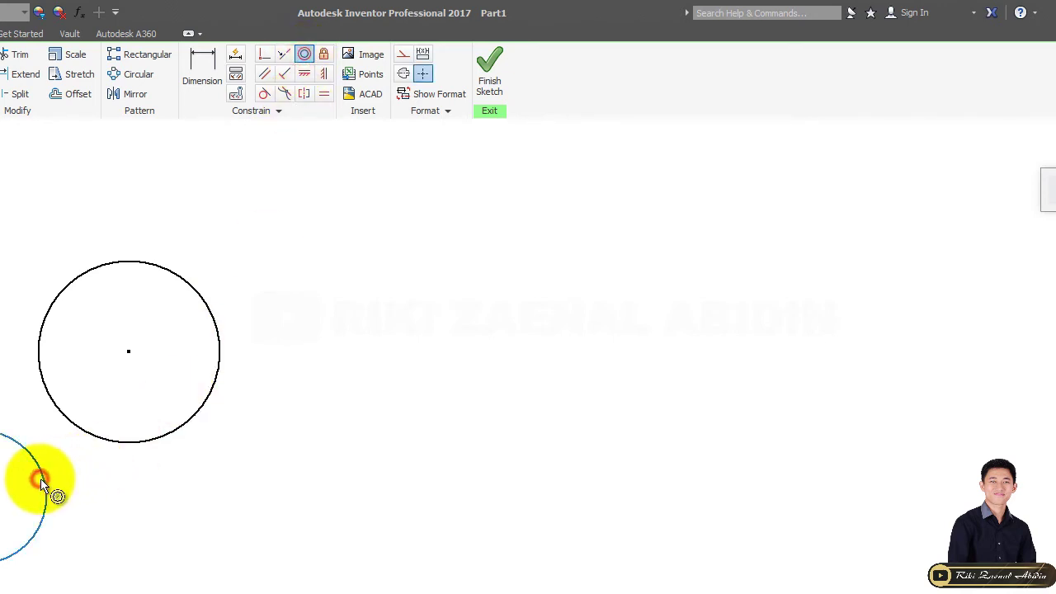
left_click(102, 445)
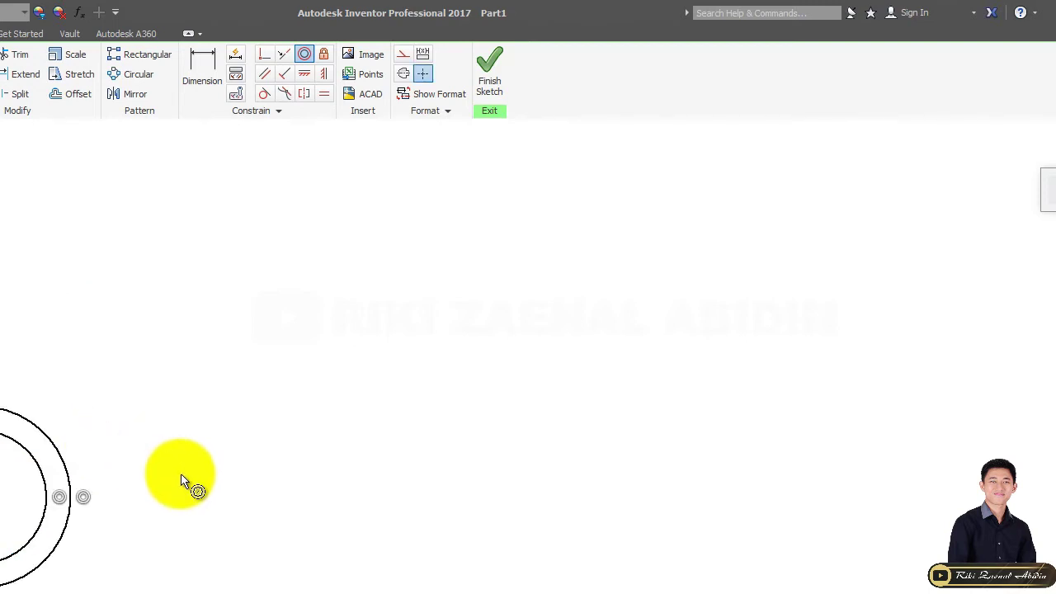
key("ctrl+z")
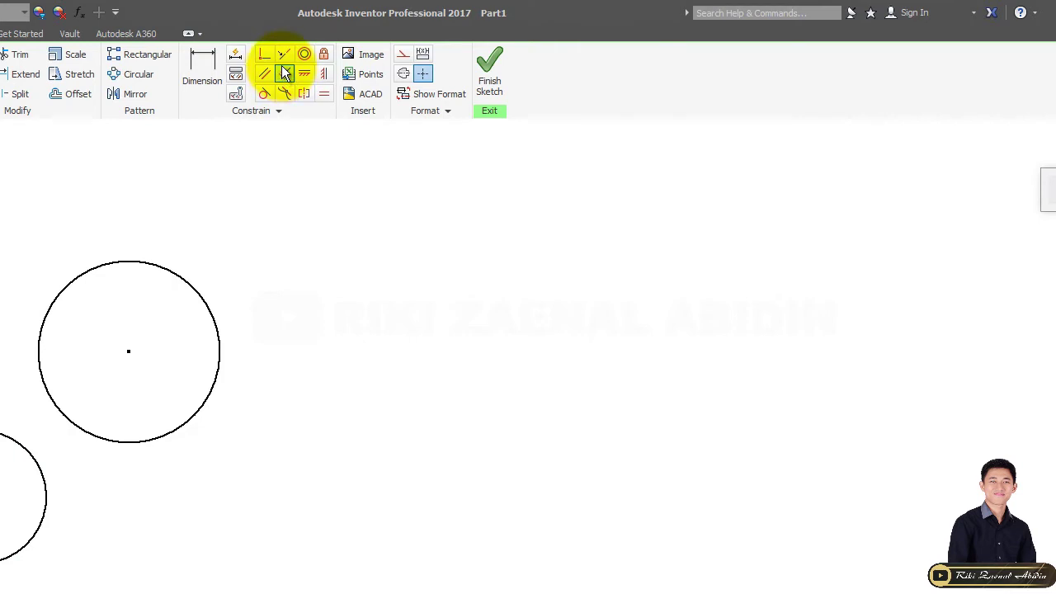
left_click(304, 56)
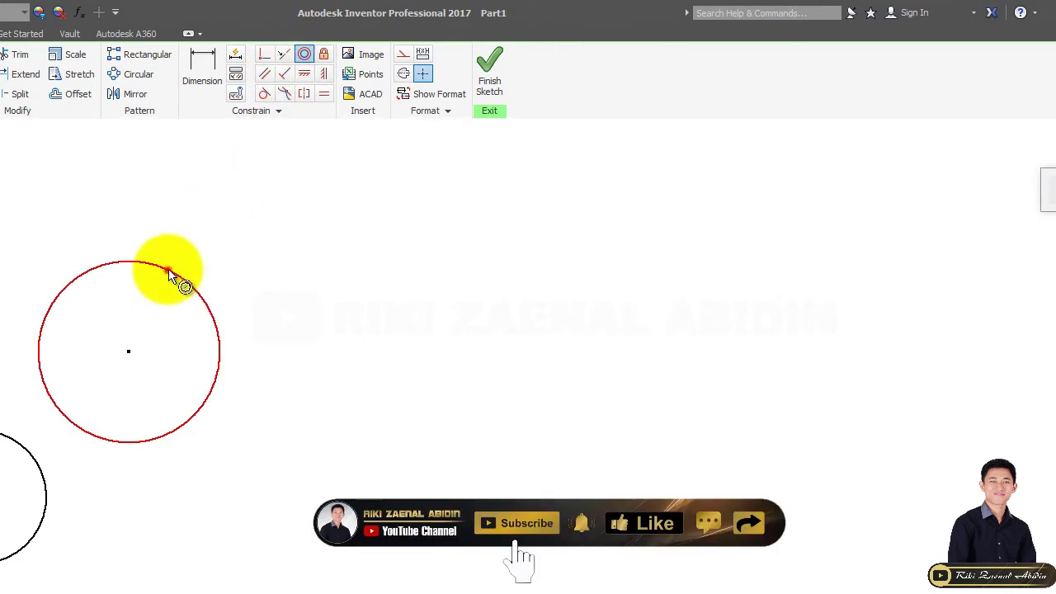
left_click(169, 271)
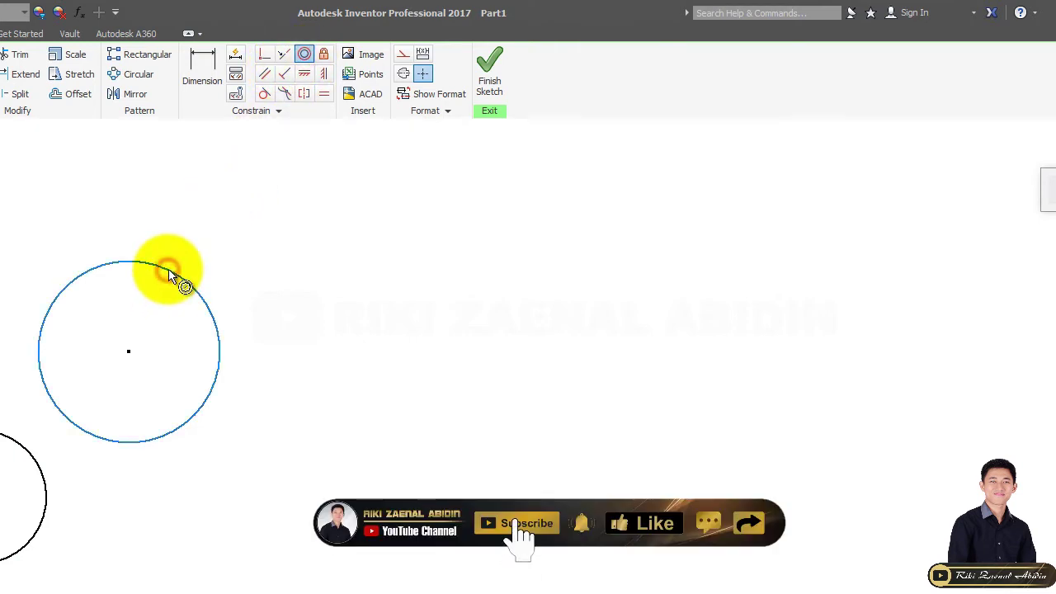
left_click(3, 444)
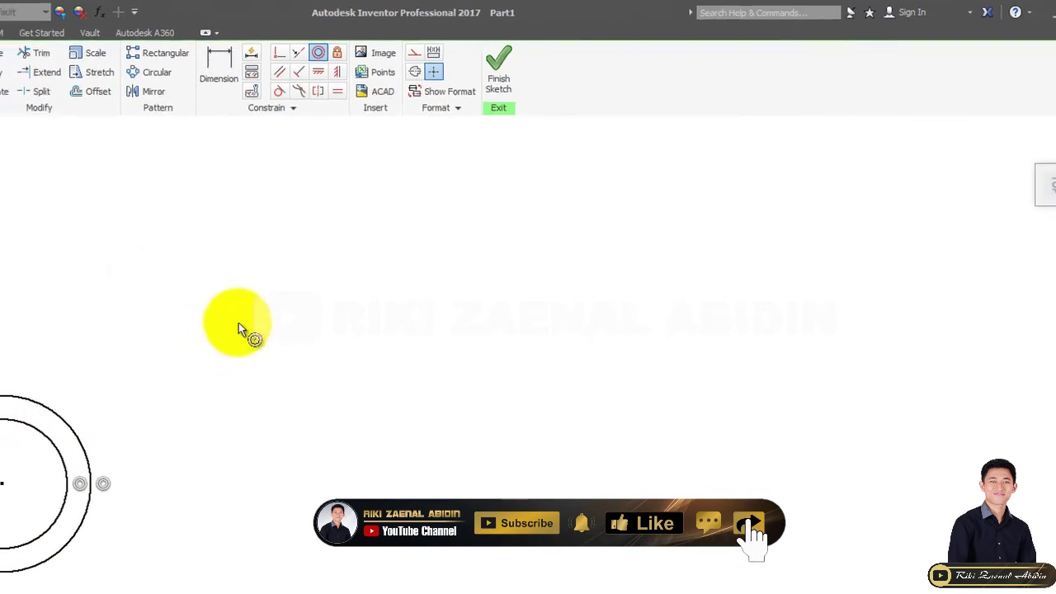
scroll(393, 193, "up", 2)
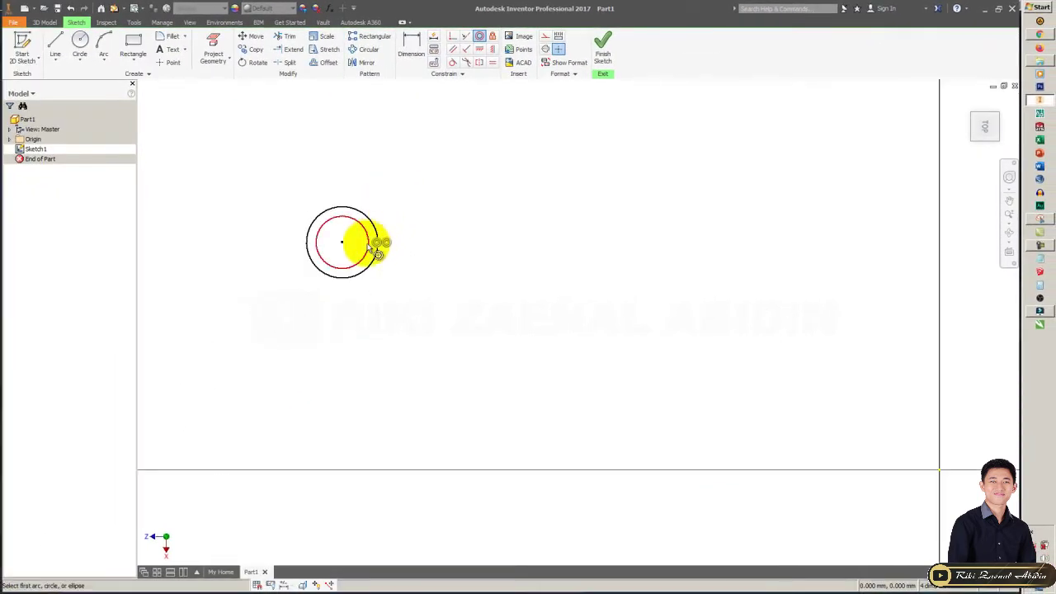
scroll(367, 251, "down", 3)
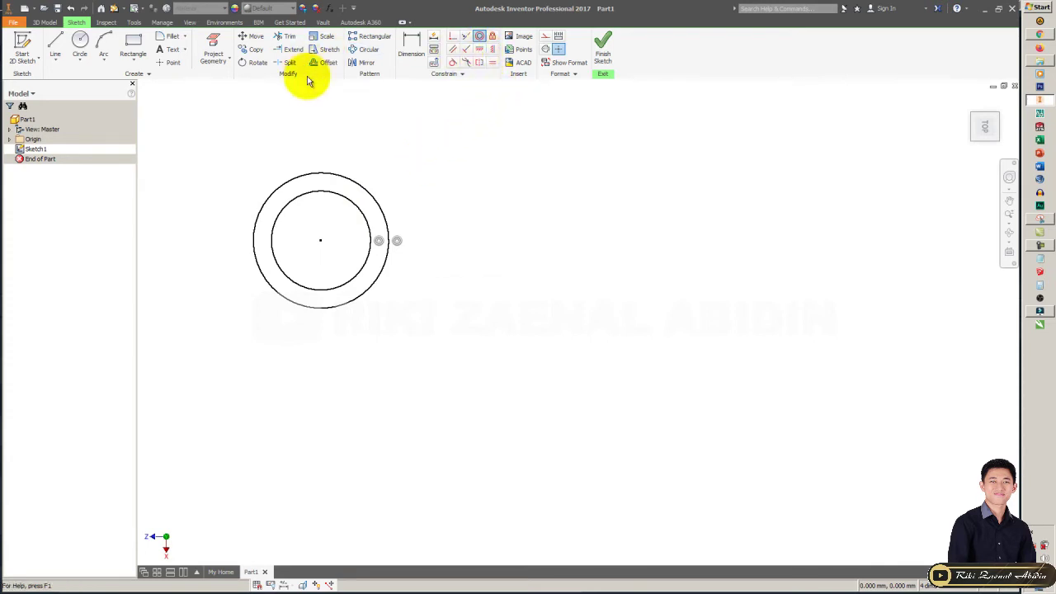
Draw a slanted line to the right of the circles
left_click(56, 43)
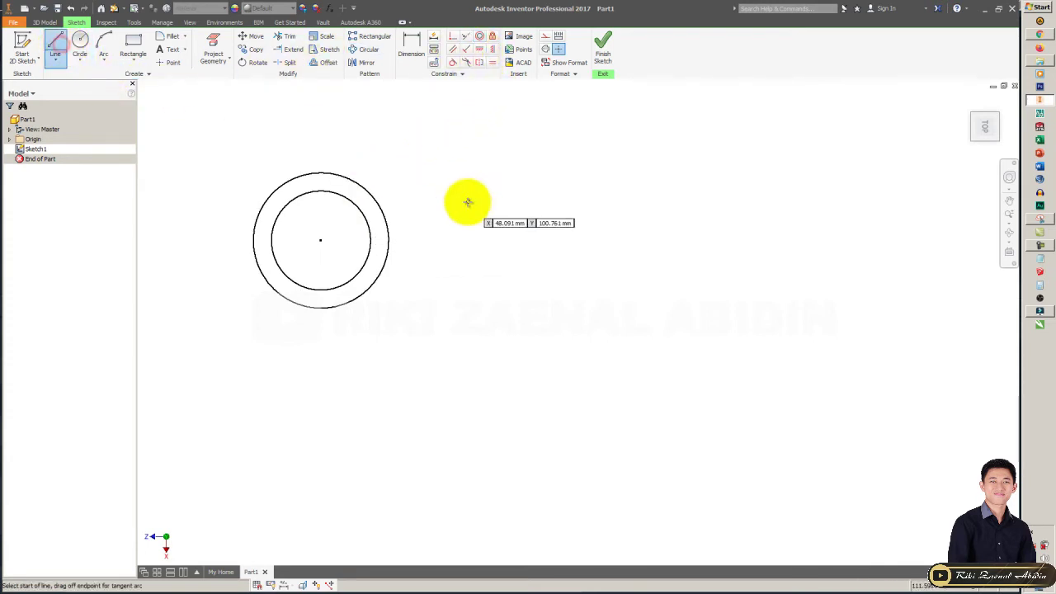
left_click(474, 249)
left_click(696, 219)
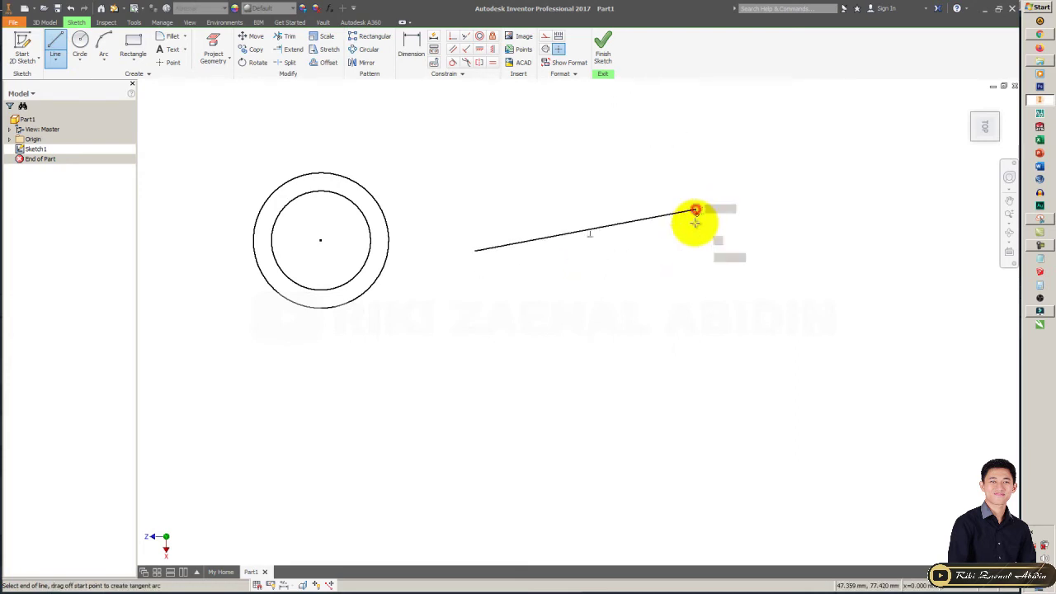
key("Escape")
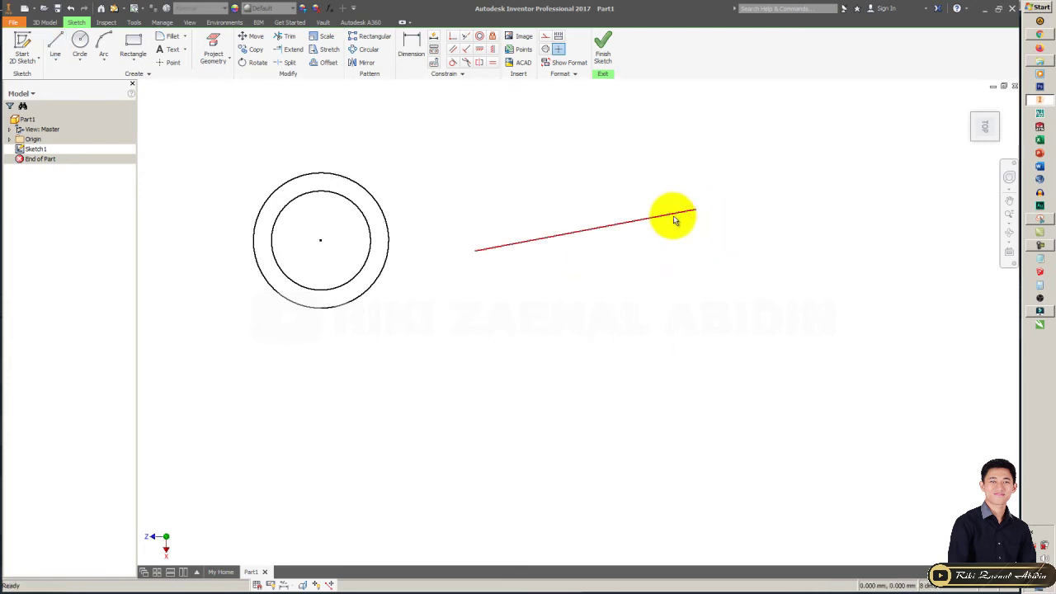
Constrain the slanted line to vertical and drag it closer to the circles
left_click(479, 49)
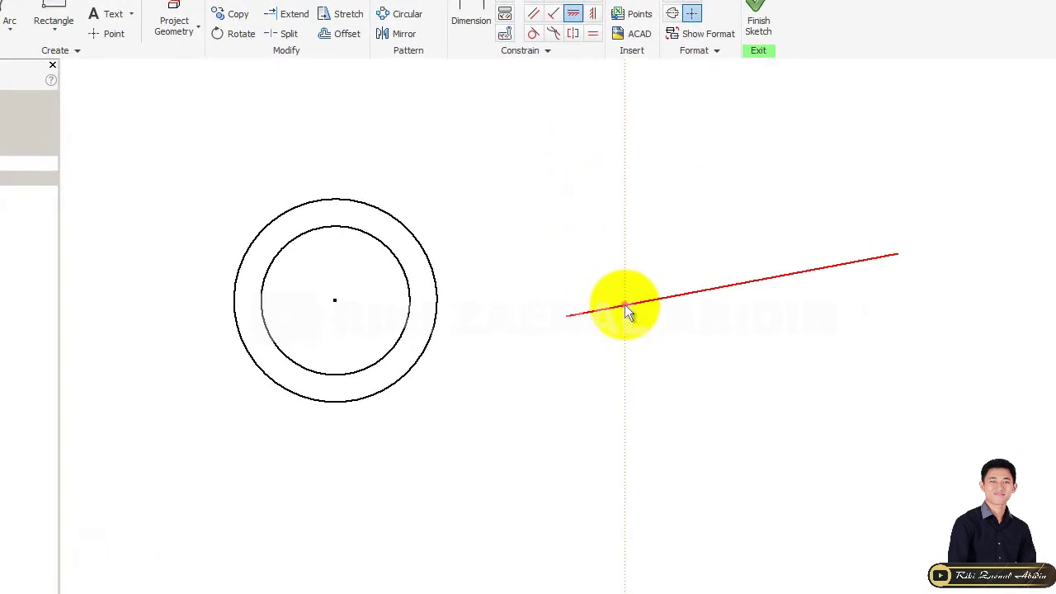
left_click(513, 244)
middle_click_drag(812, 323, 703, 373)
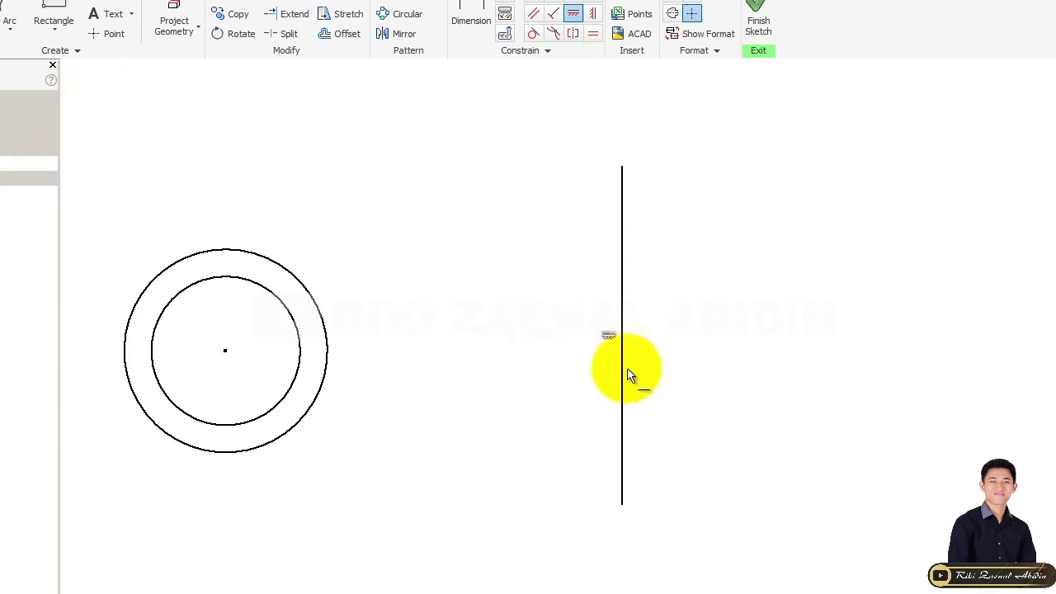
key("Escape")
left_click_drag(621, 293, 509, 314)
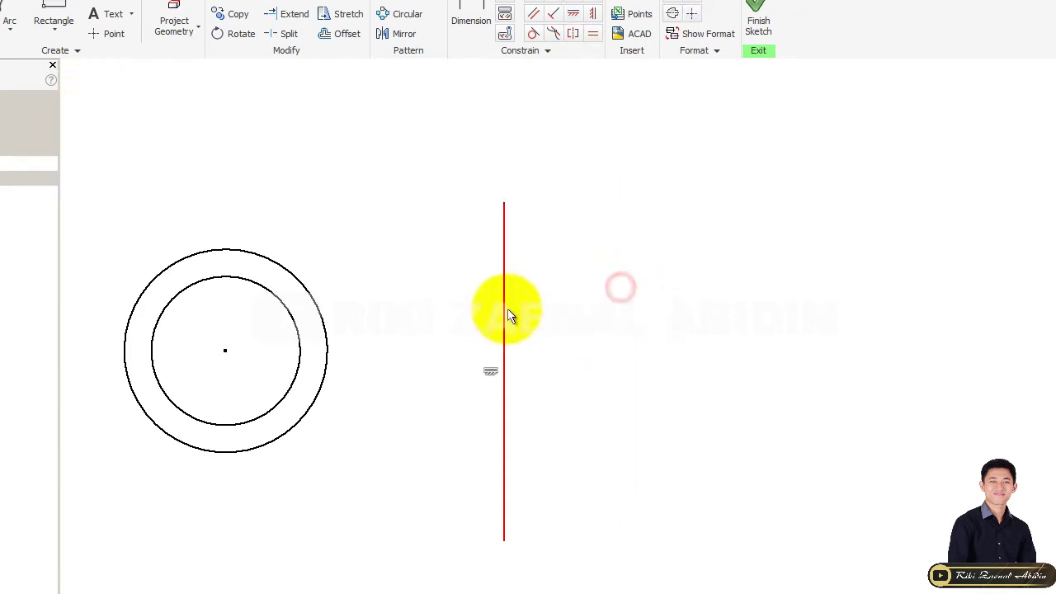
left_click_drag(502, 200, 515, 259)
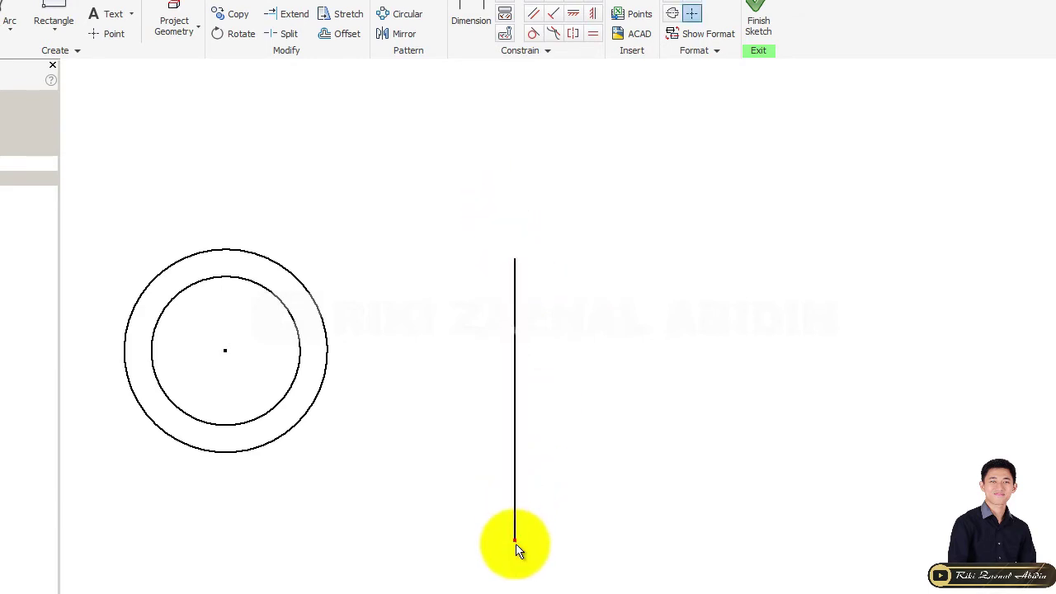
left_click_drag(515, 542, 632, 397)
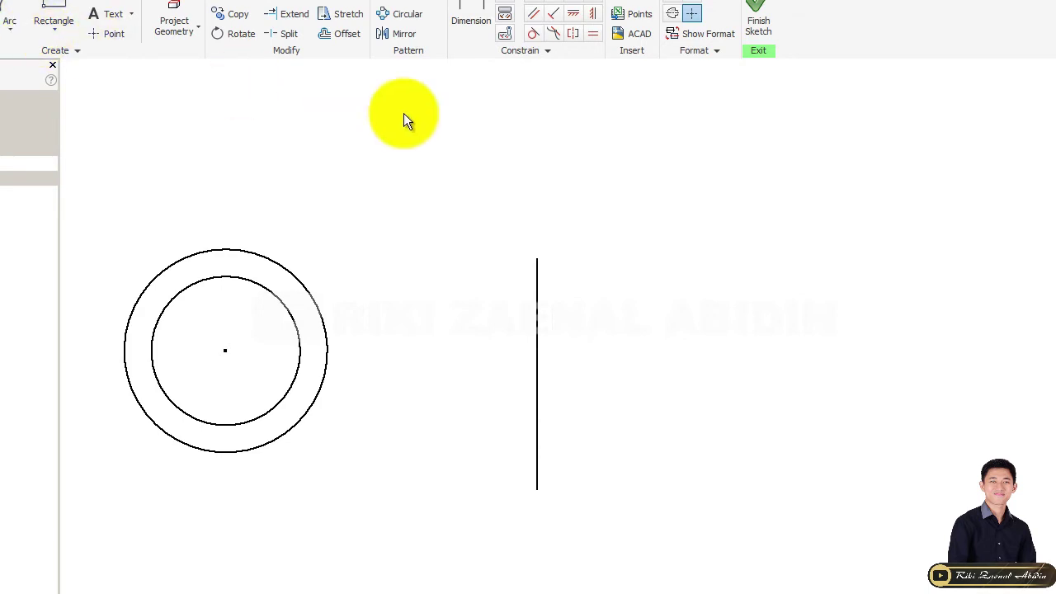
Draw a vertical line right of the existing one and convert it into a centreline
left_click(54, 59)
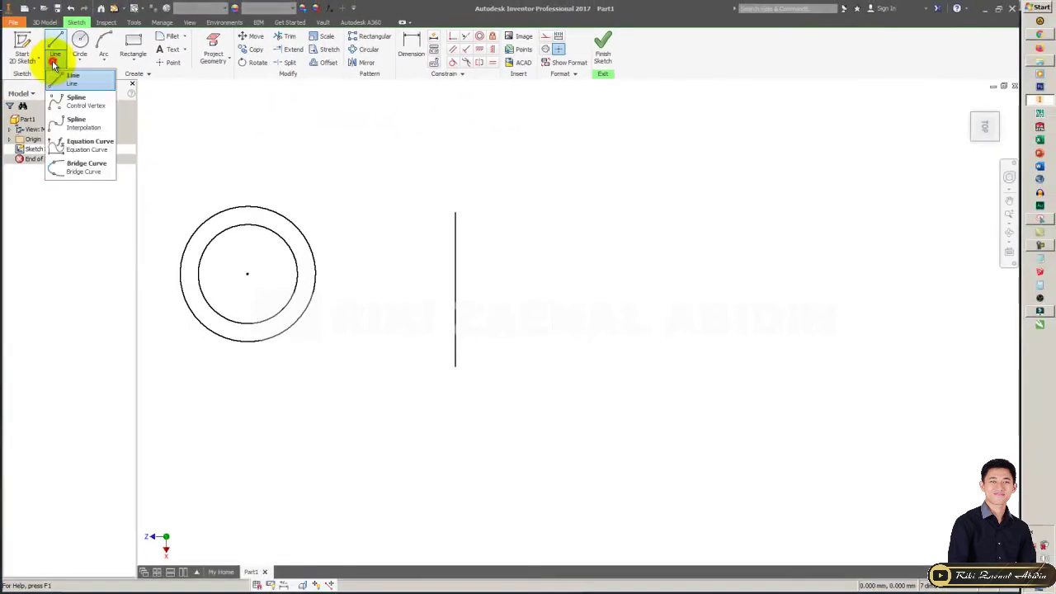
left_click(61, 76)
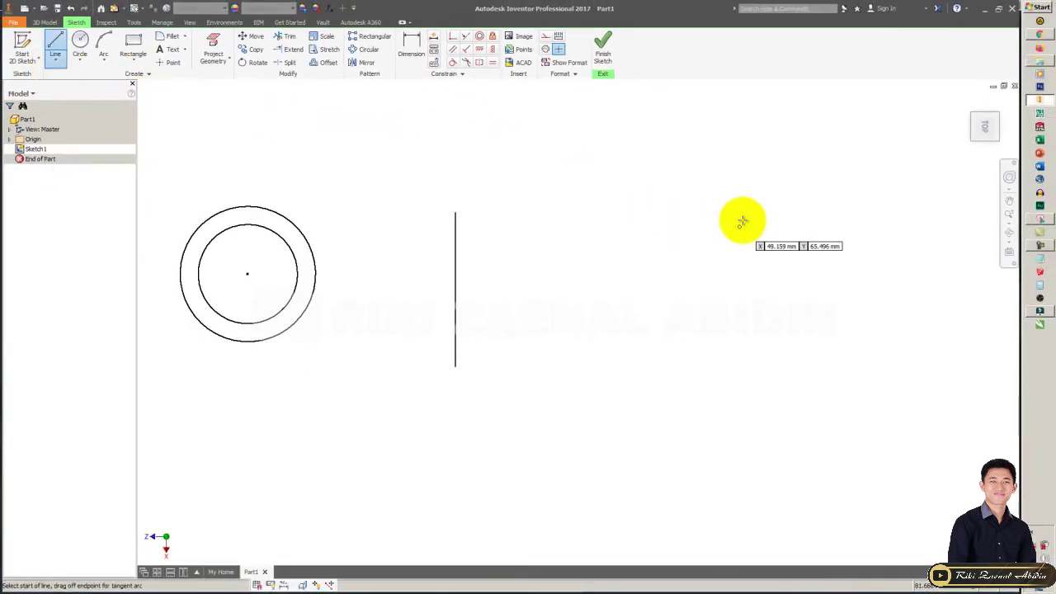
left_click(754, 198)
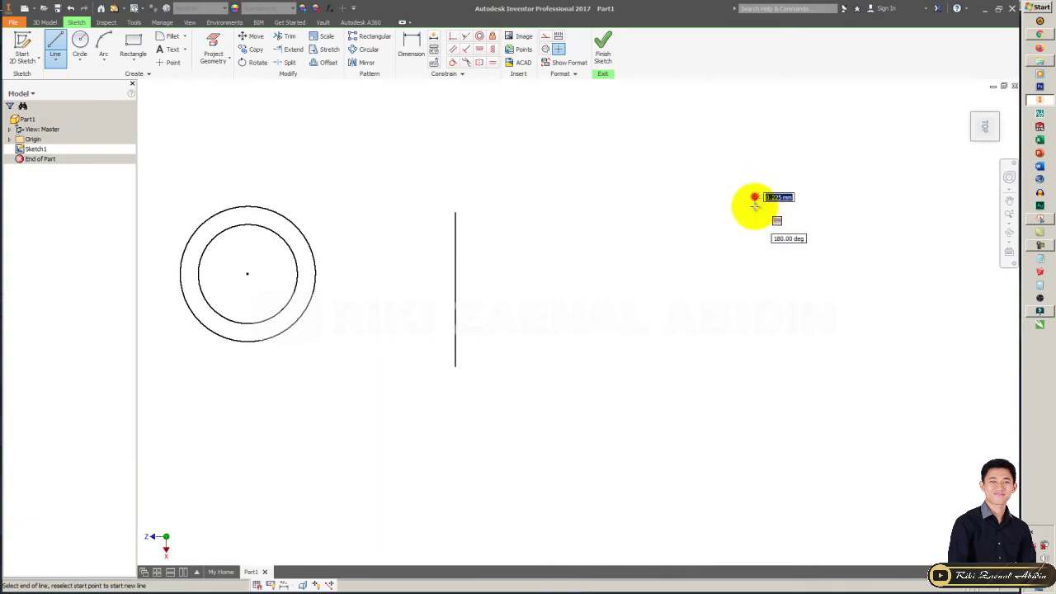
left_click(754, 362)
key("Escape")
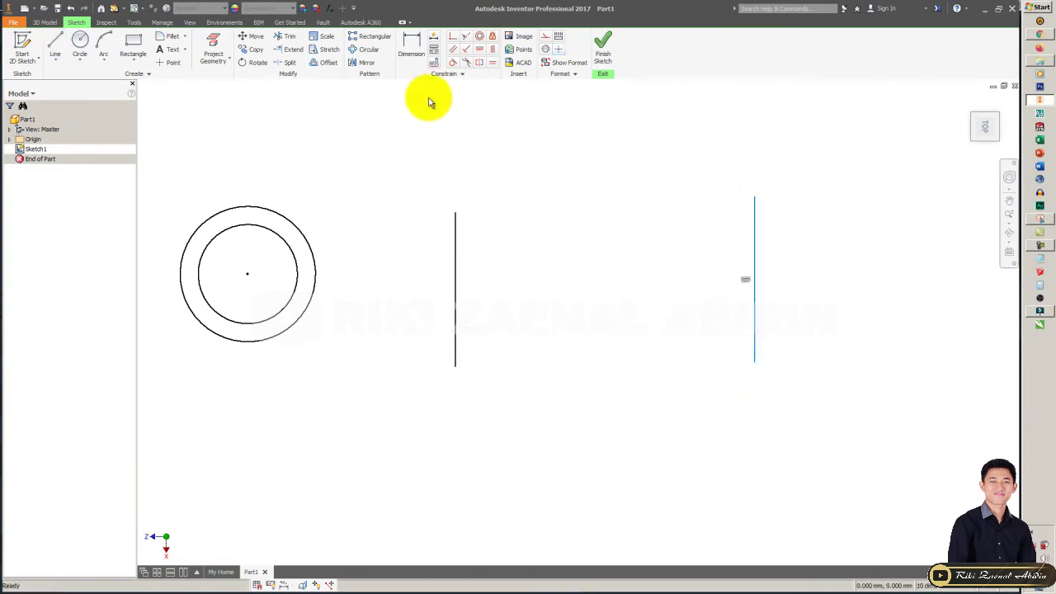
left_click(546, 50)
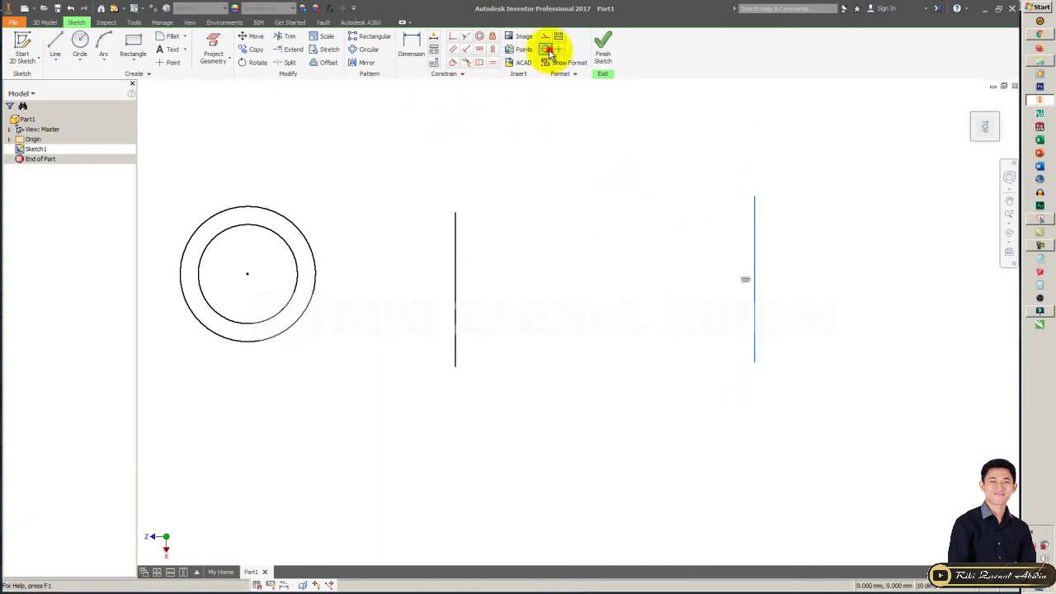
key("Escape")
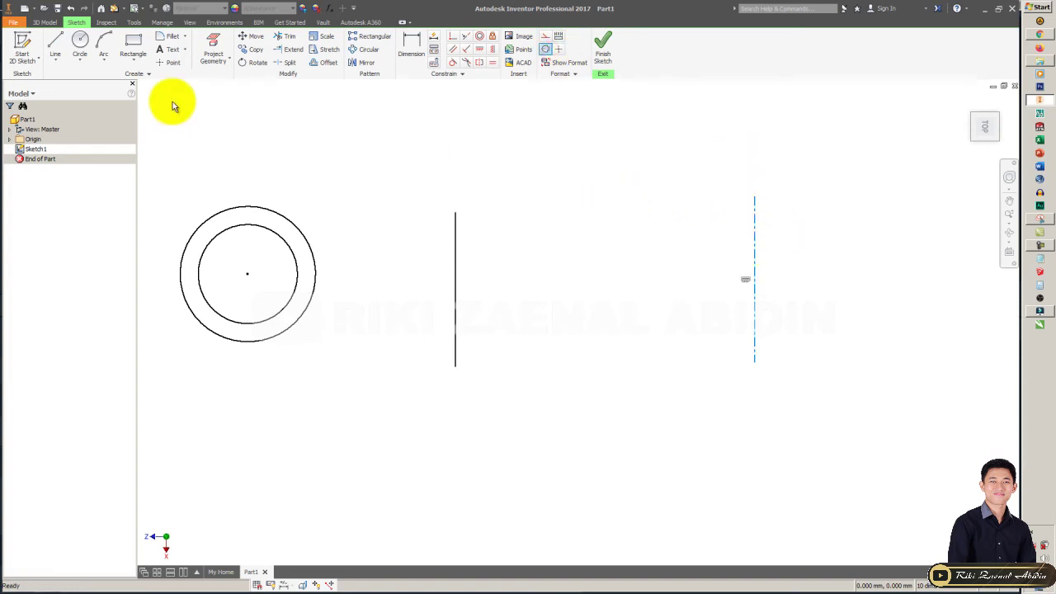
Draw a two-point rectangle between the vertical line and the centreline
left_click(133, 45)
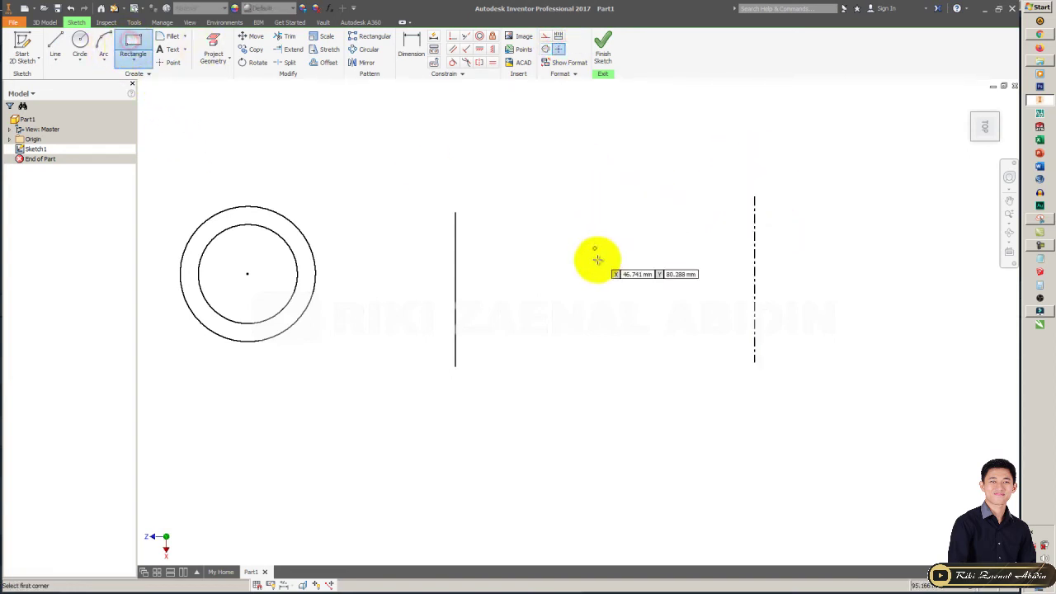
left_click(631, 223)
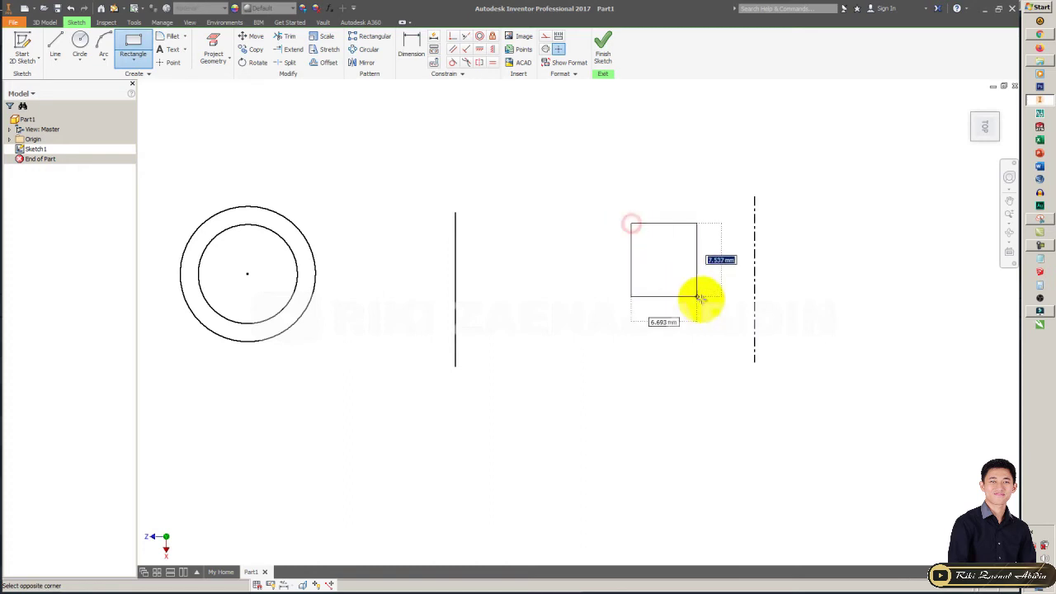
left_click(720, 333)
key("Escape")
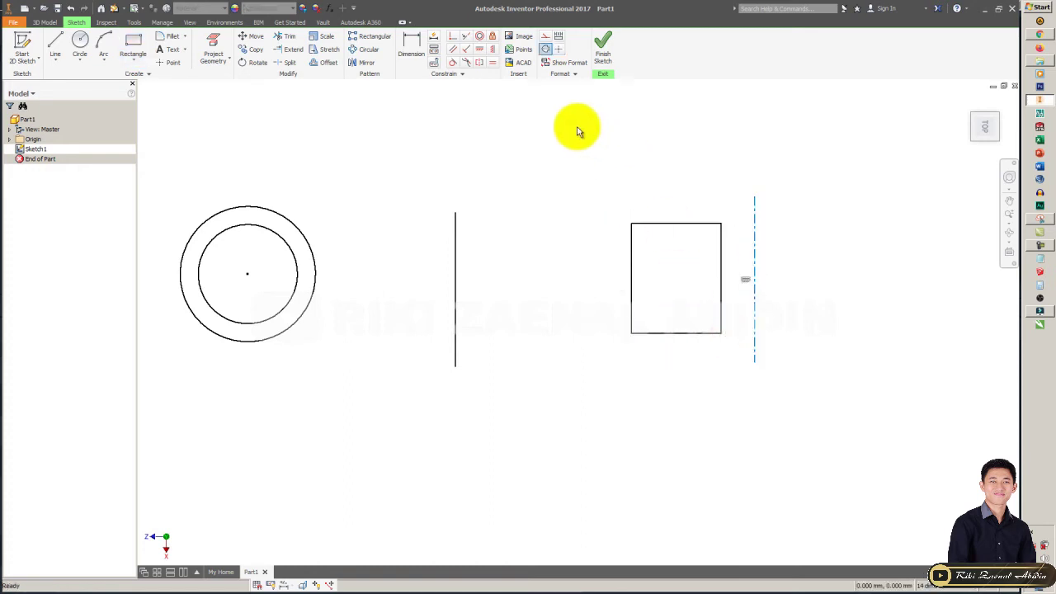
left_click(479, 62)
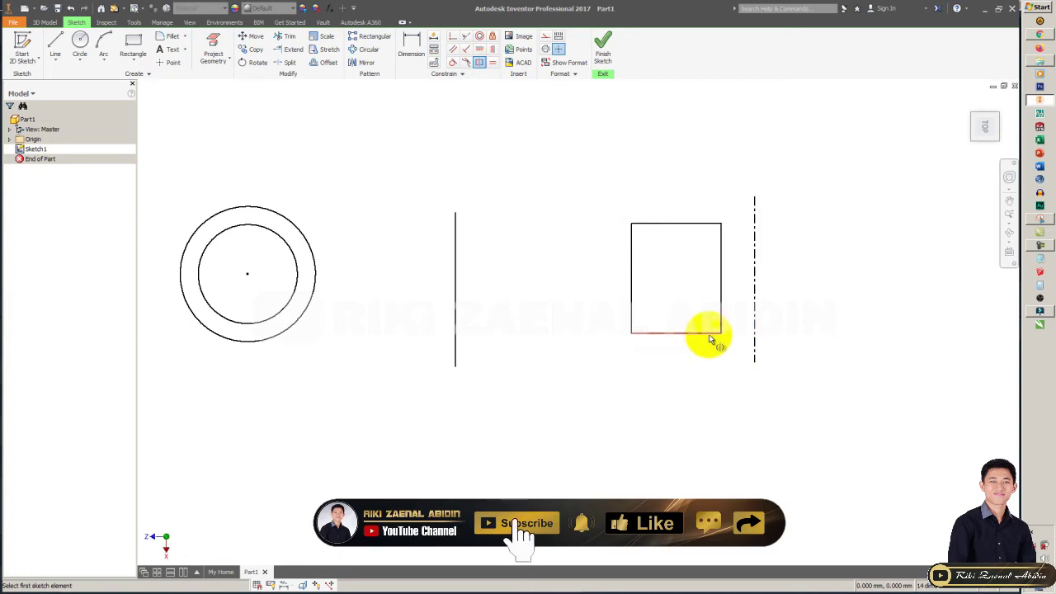
key("Escape")
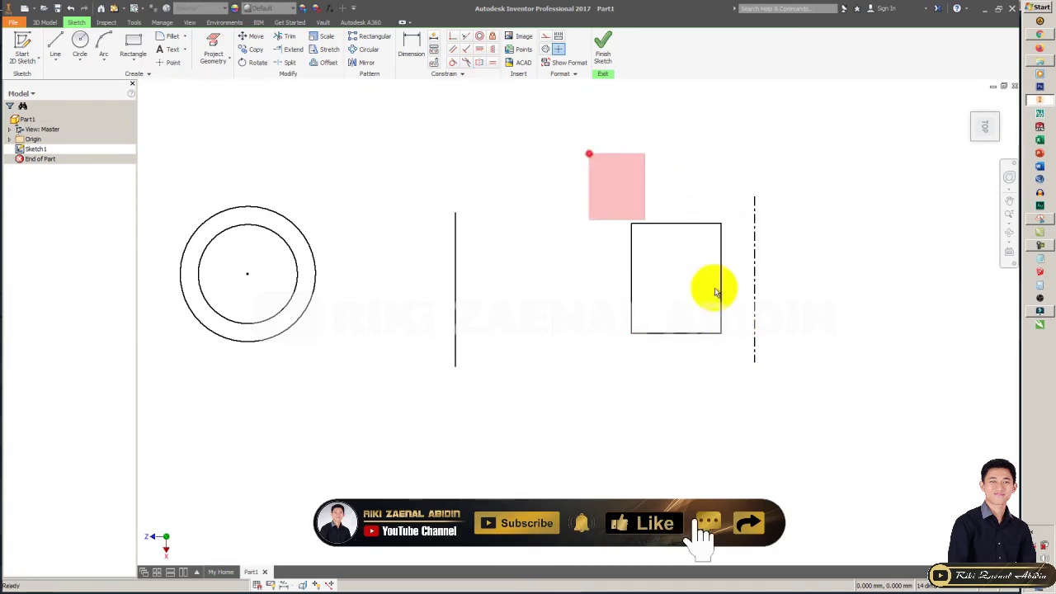
left_click_drag(716, 292, 830, 435)
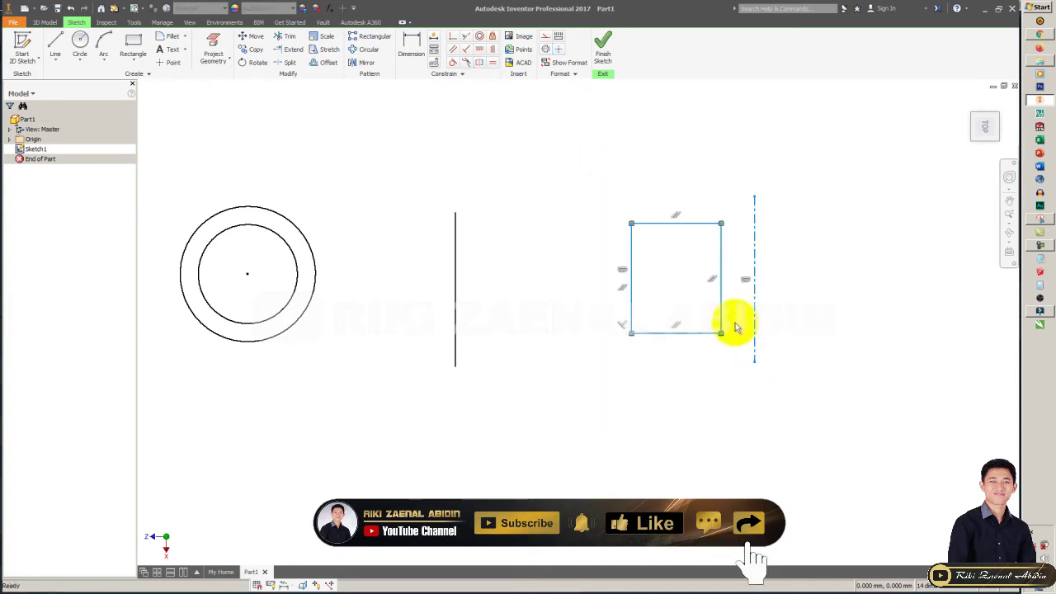
left_click(664, 167)
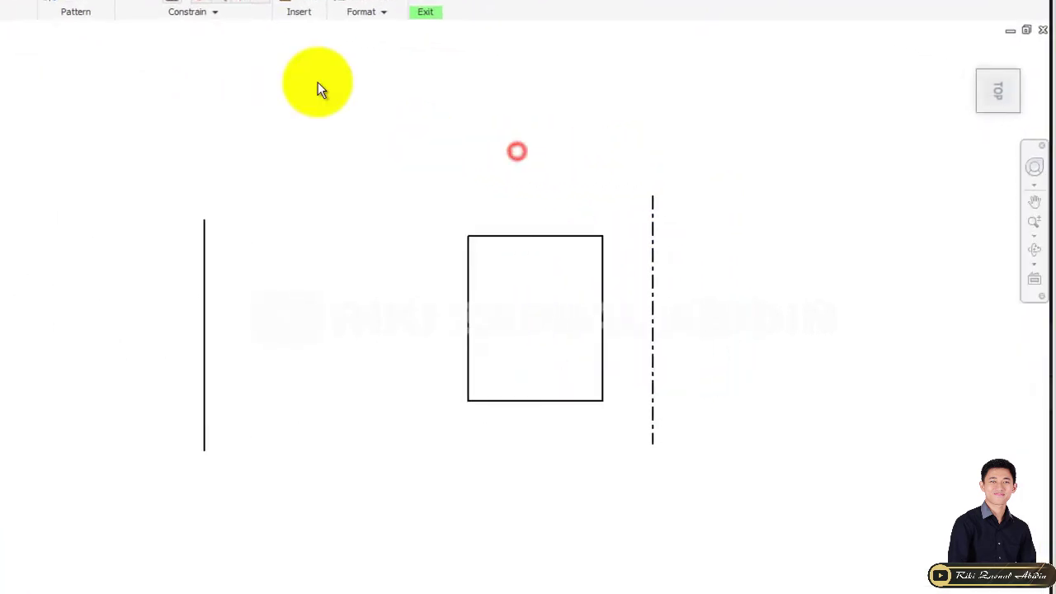
left_click(241, 3)
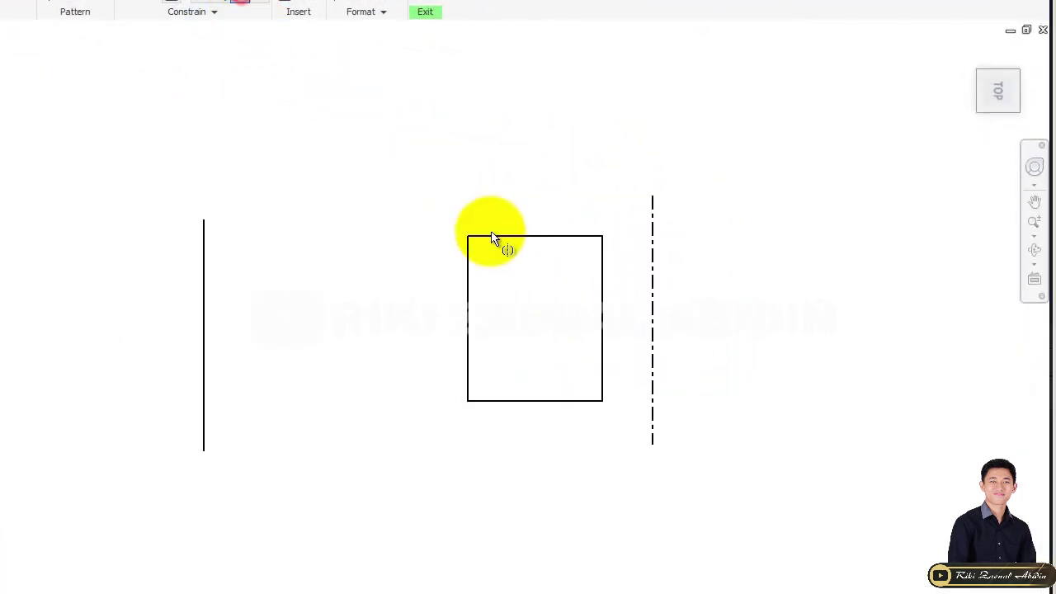
left_click(431, 202)
left_click(601, 375)
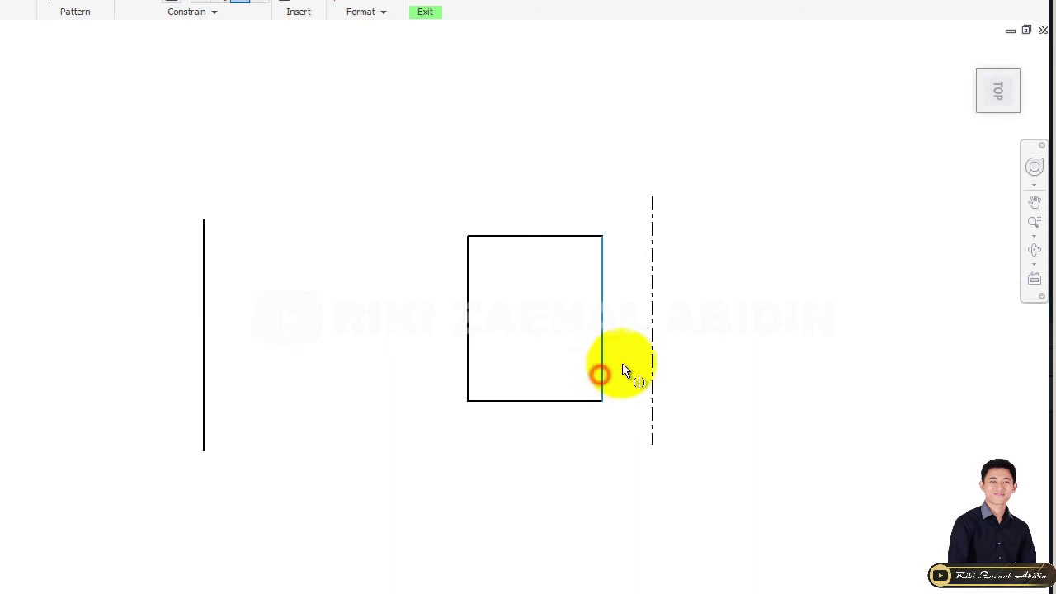
left_click(239, 2)
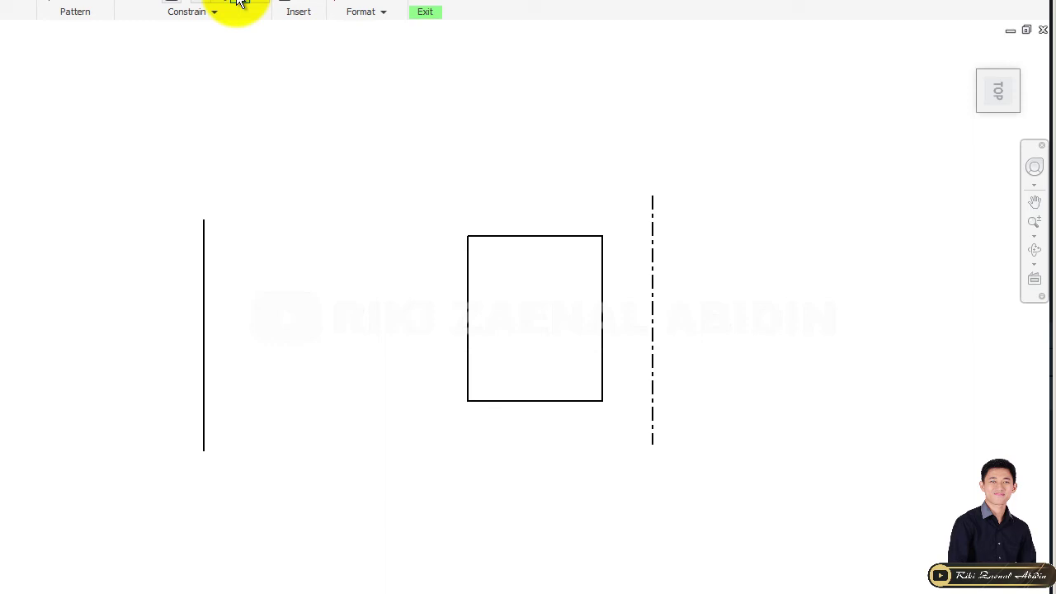
Delete the rectangle and centreline, then draw a sloped line down to the right
left_click_drag(429, 104, 853, 533)
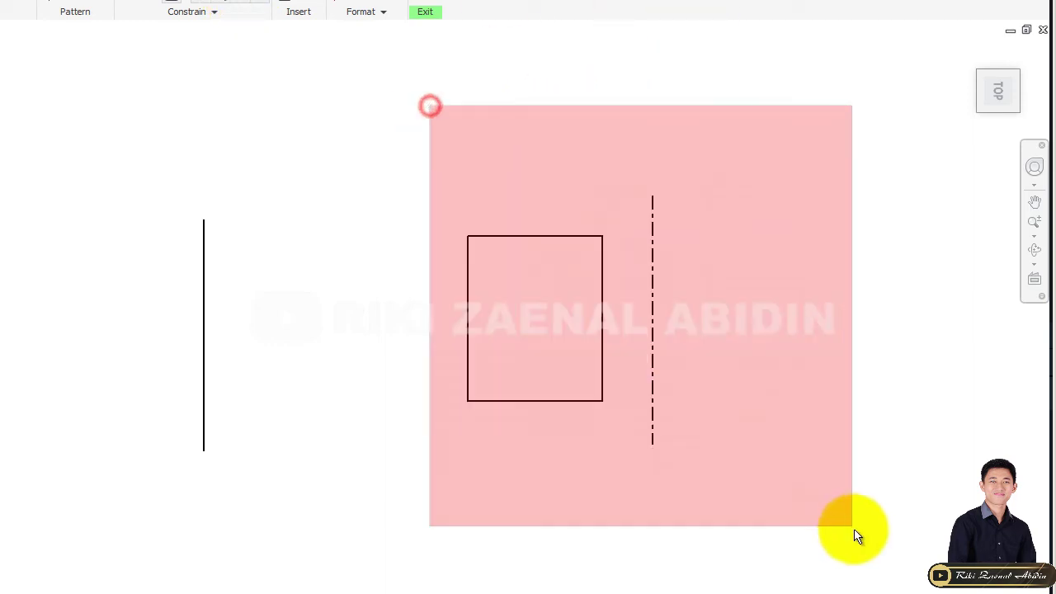
key("Delete")
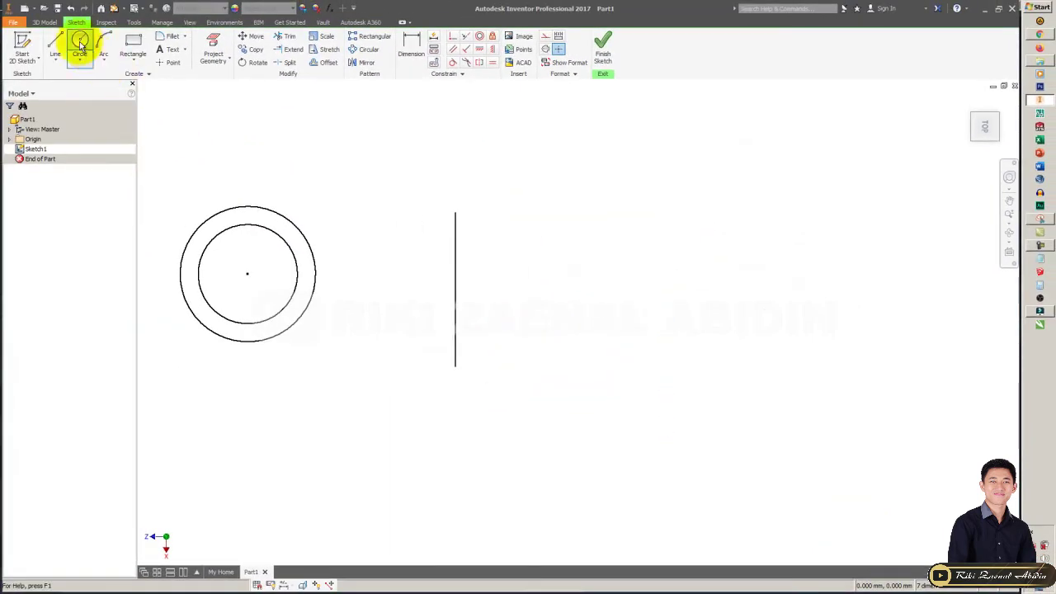
left_click(55, 46)
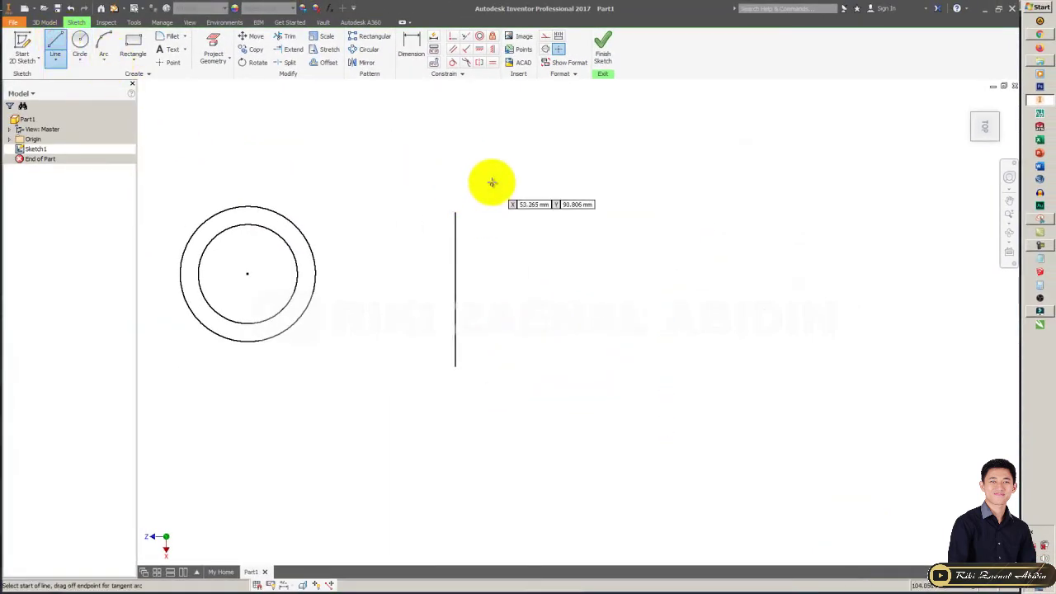
left_click(603, 219)
left_click(704, 363)
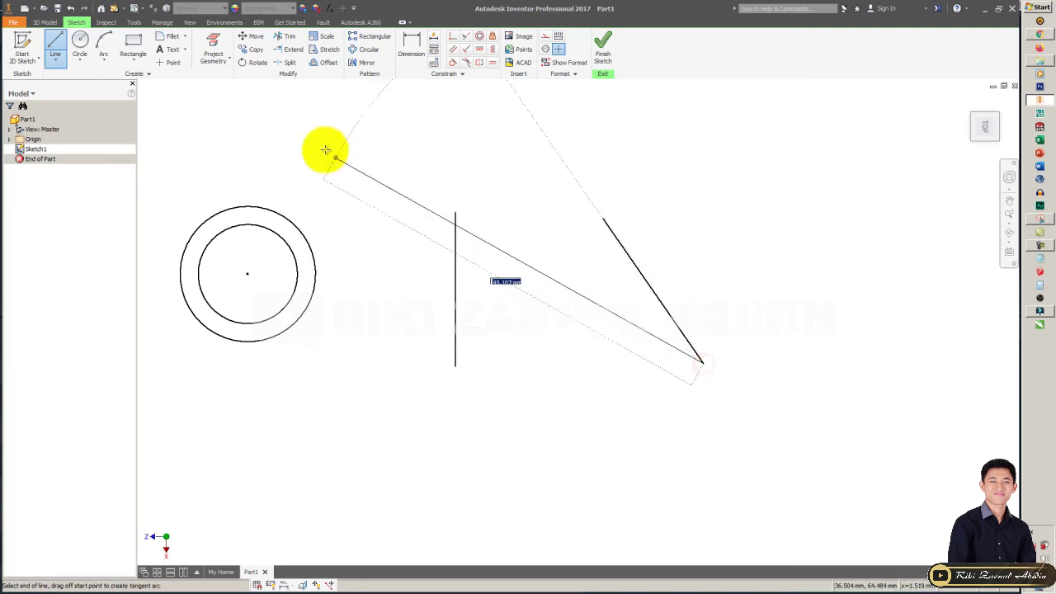
left_click(52, 47)
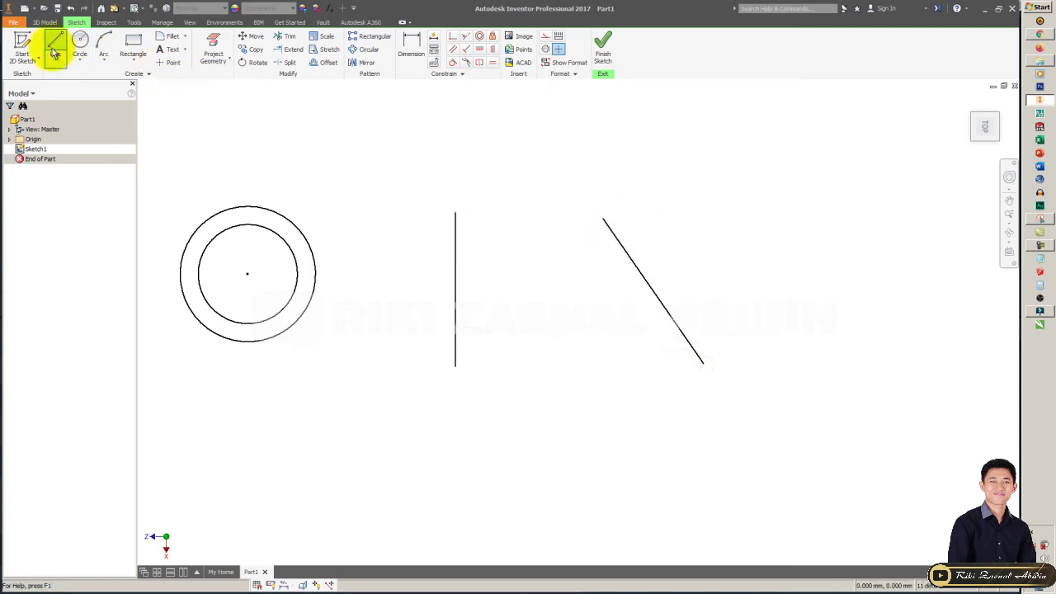
Add a vertical line and a second sloped line from the first line's bottom point
left_click(704, 363)
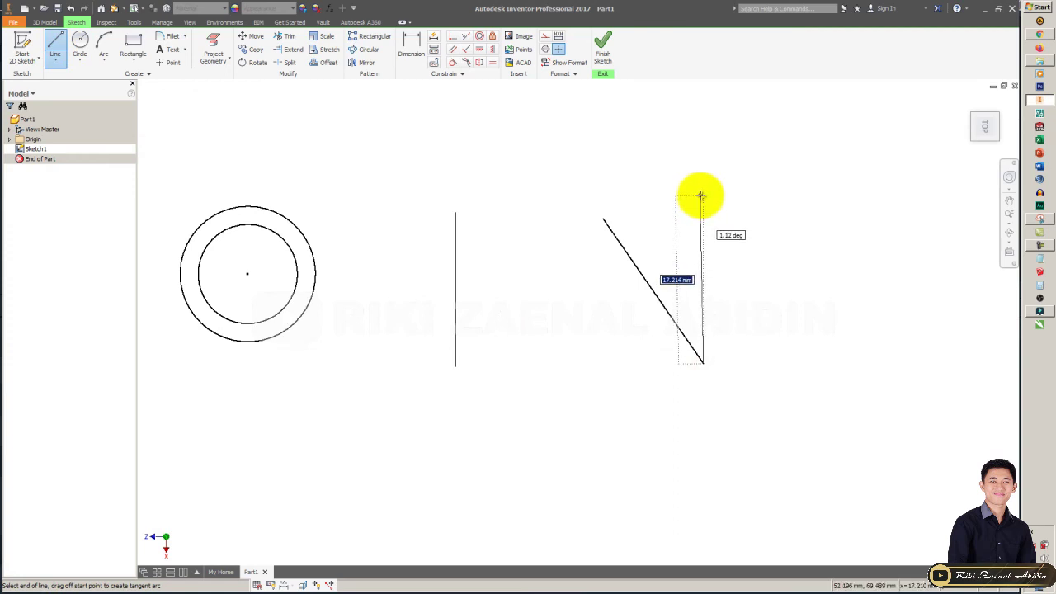
left_click(703, 195)
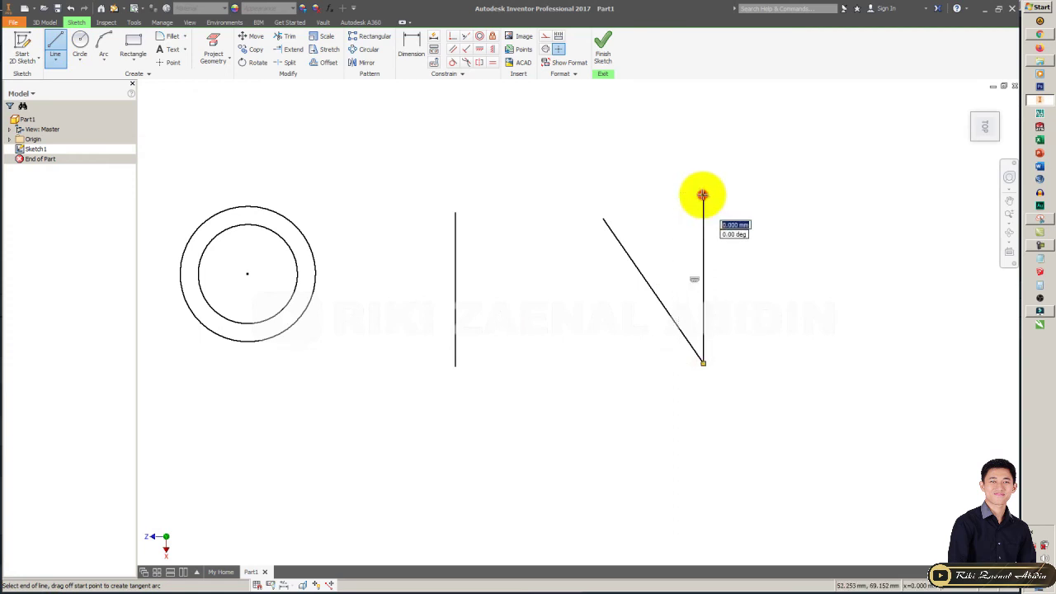
left_click(54, 45)
left_click(704, 364)
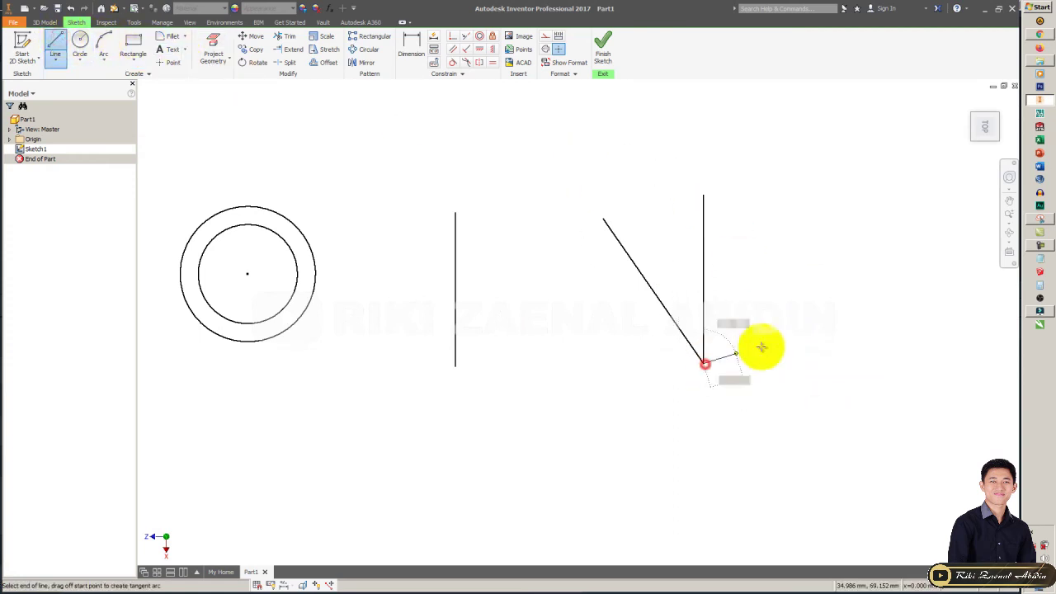
double_click(897, 296)
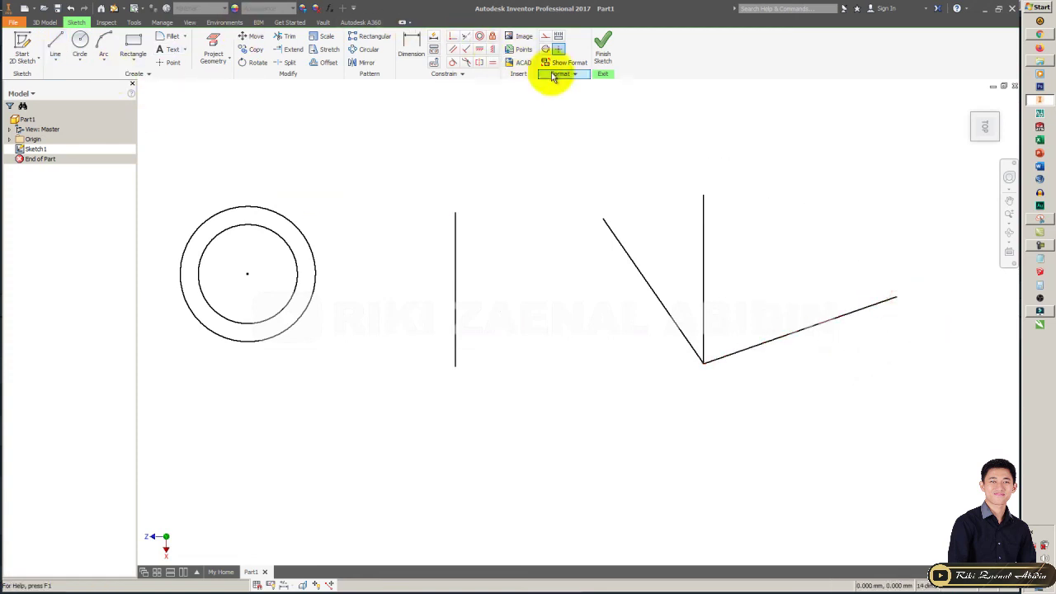
Make the two sloped lines symmetric about the vertical line, then shorten the right one to test it
left_click(481, 63)
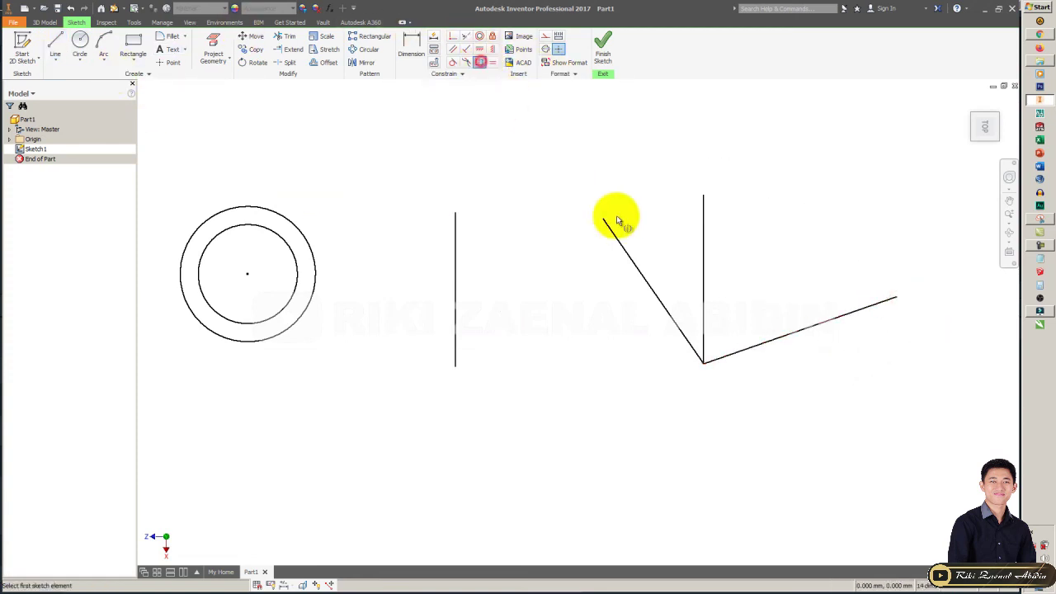
left_click(638, 271)
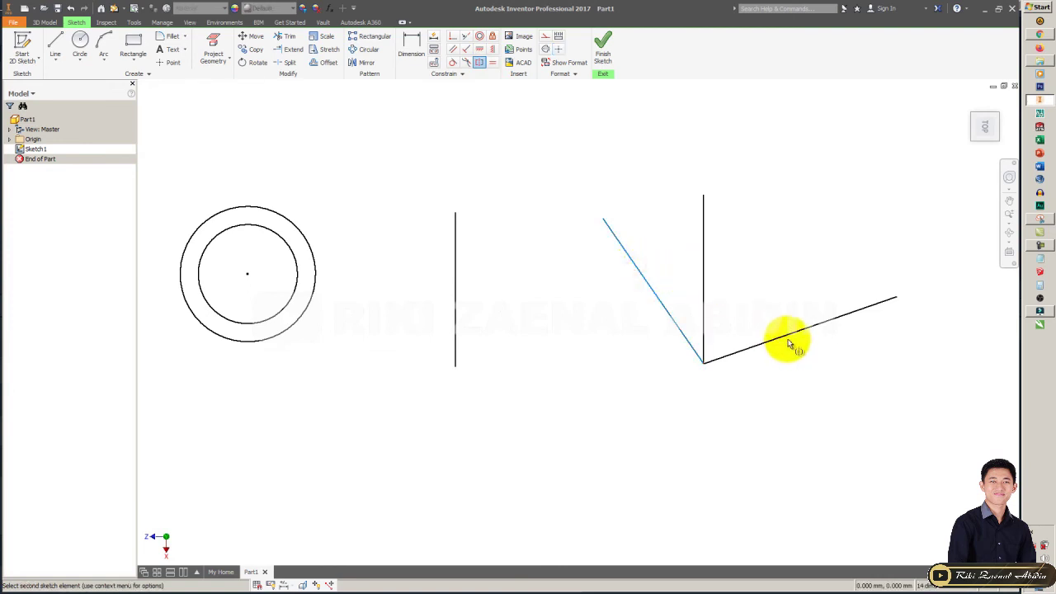
left_click(788, 334)
left_click(704, 291)
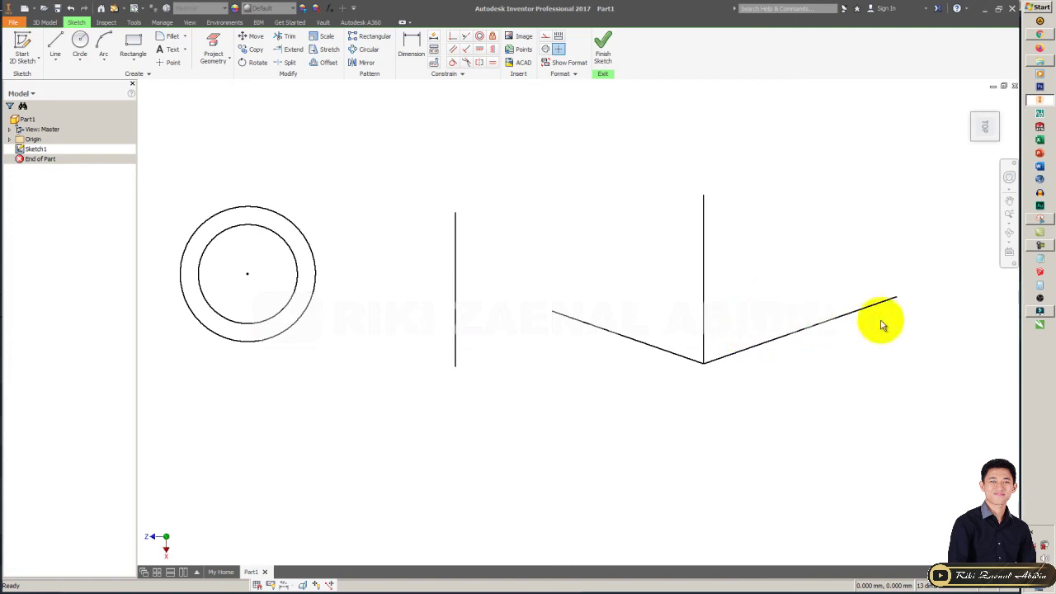
left_click_drag(897, 297, 857, 311)
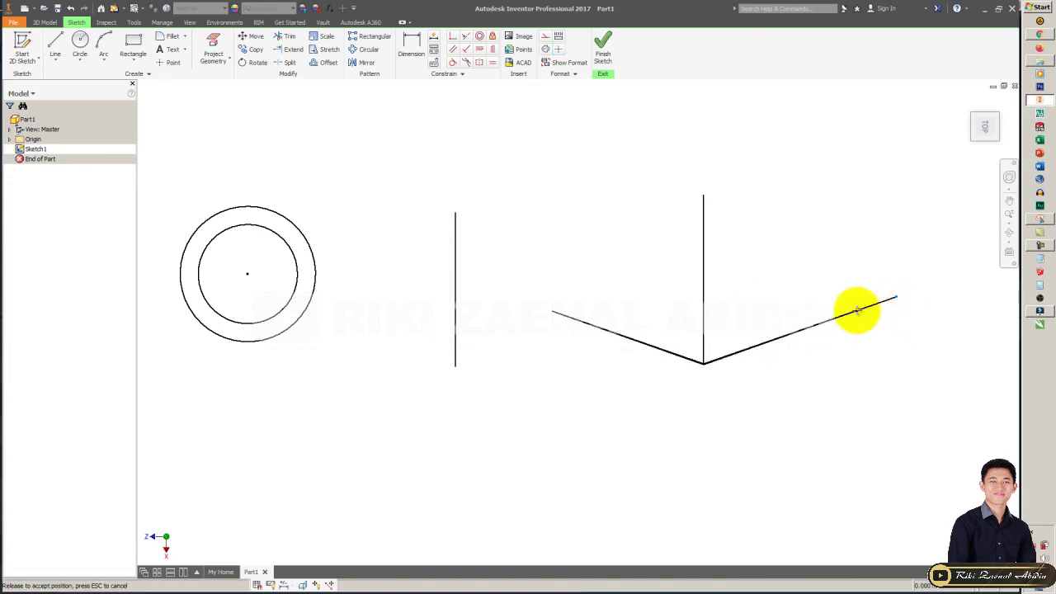
left_click(877, 349)
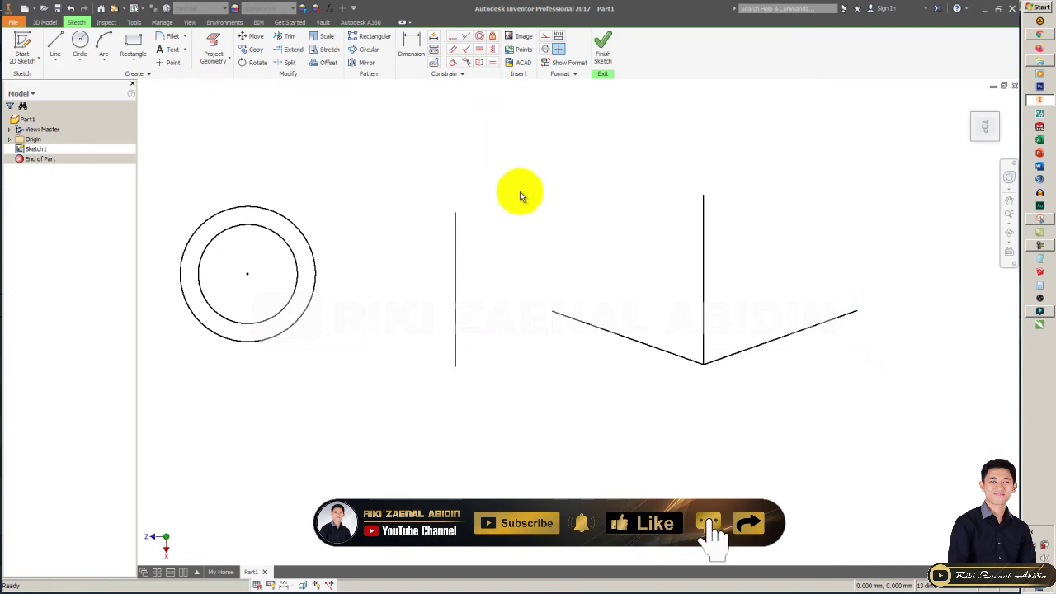
mouse_move(523, 193)
middle_mouse_down()
mouse_move(608, 203)
mouse_move(625, 218)
mouse_move(581, 203)
middle_mouse_up()
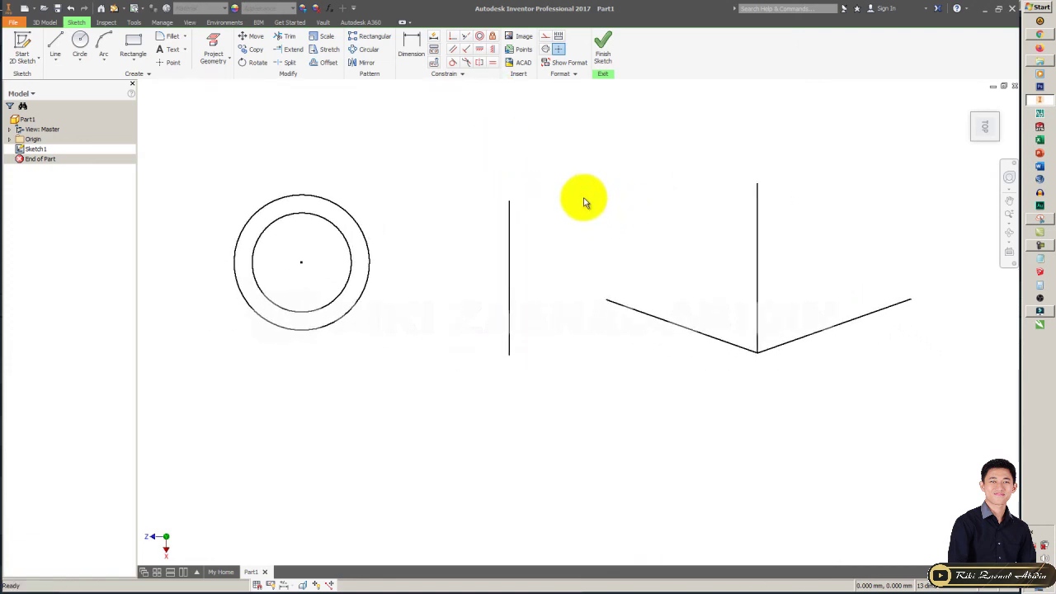